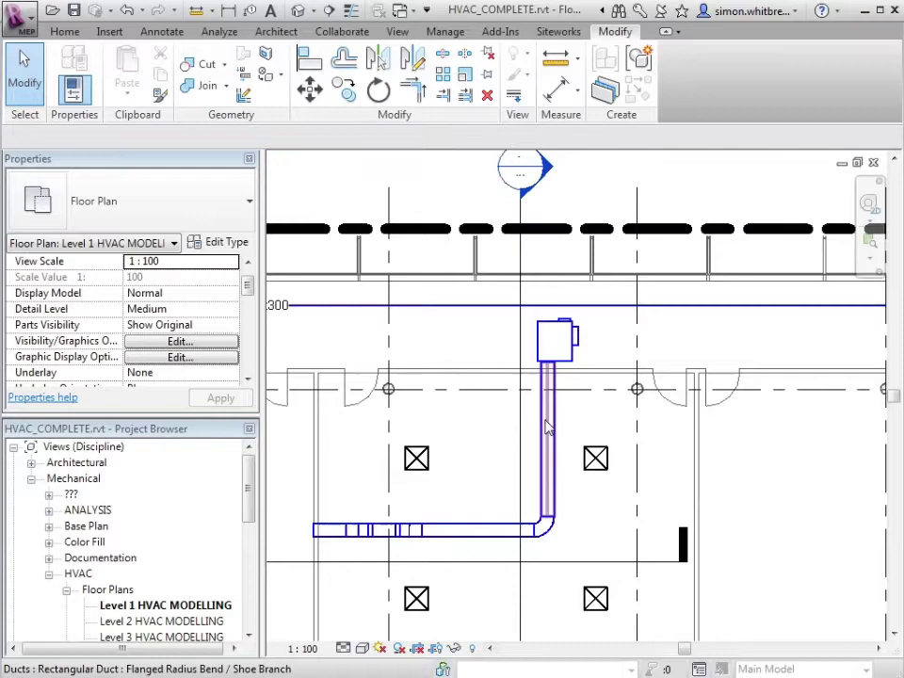
- Zoom in on the L-shaped duct run and nearby diffusers in the Level 1 HVAC plan
middle_drag(547, 429, 608, 382)
scroll(505, 414, up, 4)
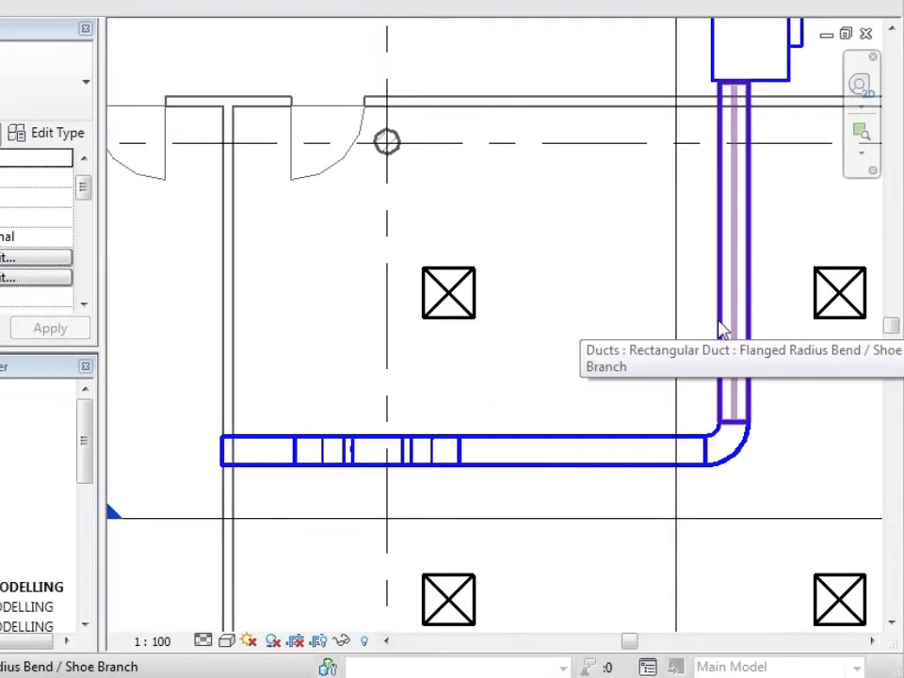
- Widen the whole duct branch to 600 mm, with a taper down to the 350 x 300 outlet
key(Tab)
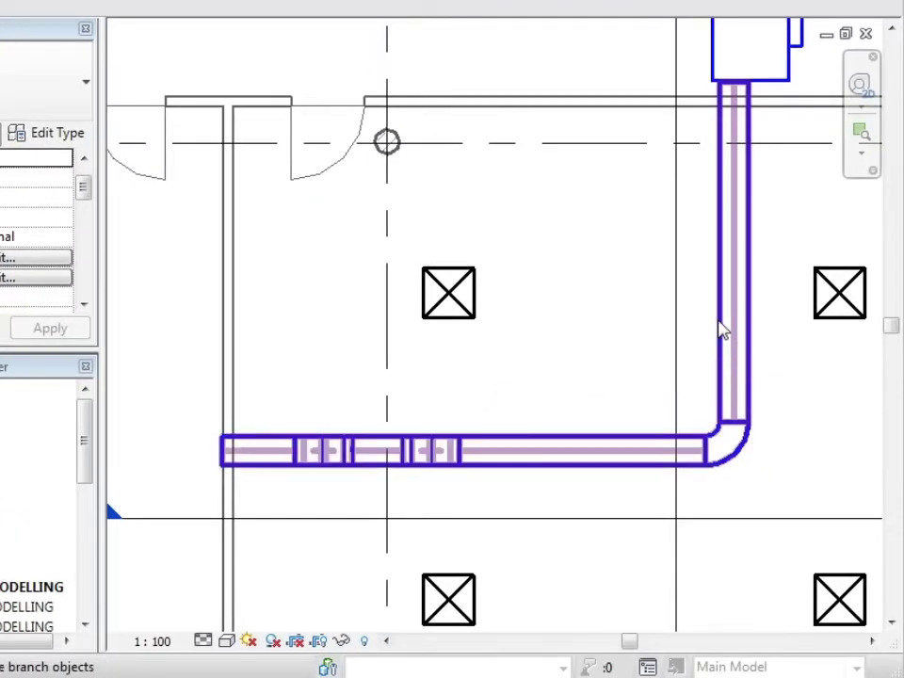
click(721, 330)
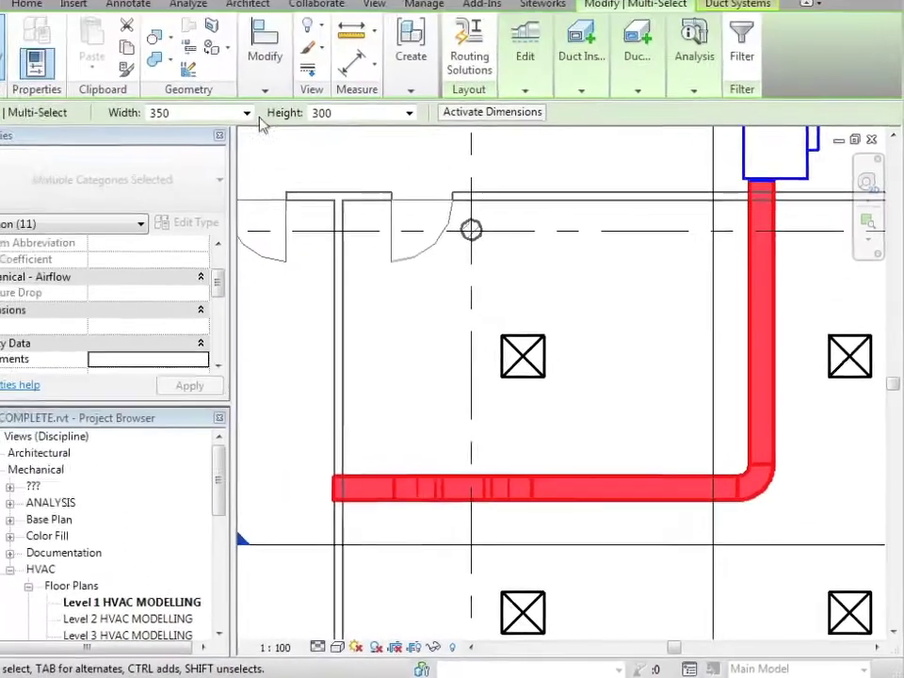
click(119, 4)
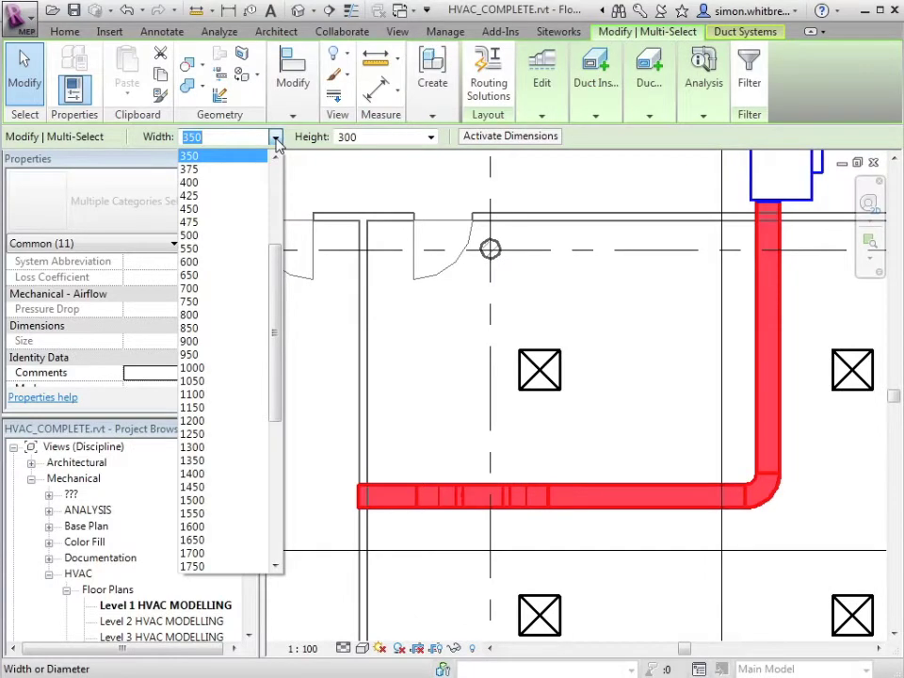
click(211, 261)
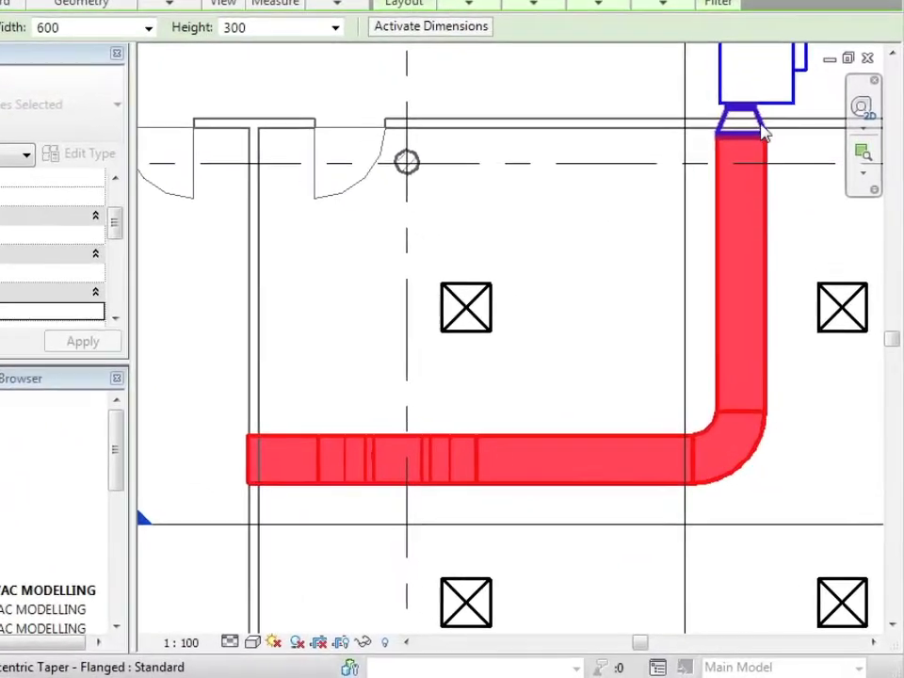
click(764, 177)
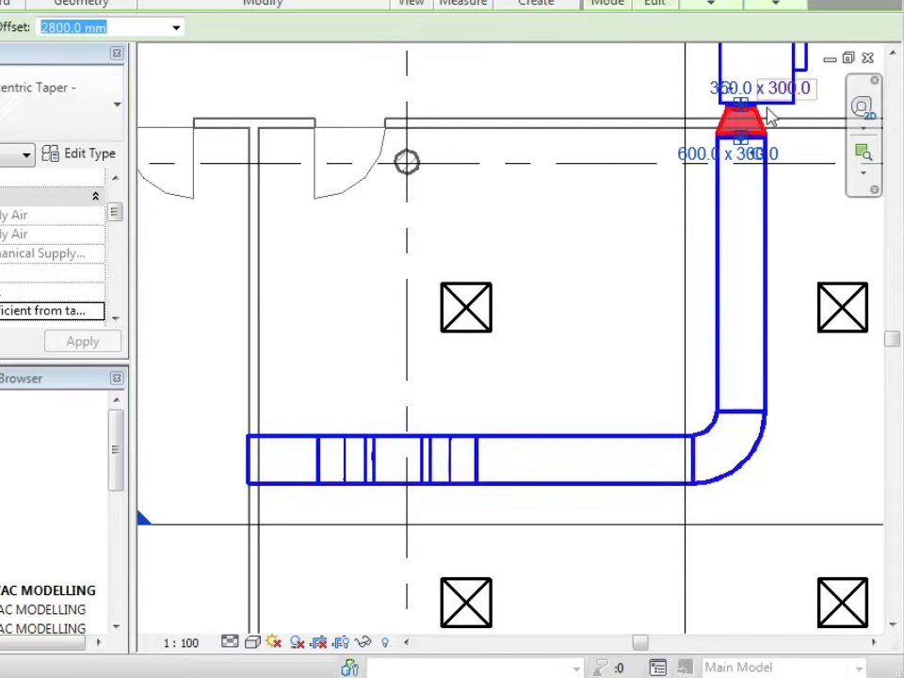
click(632, 228)
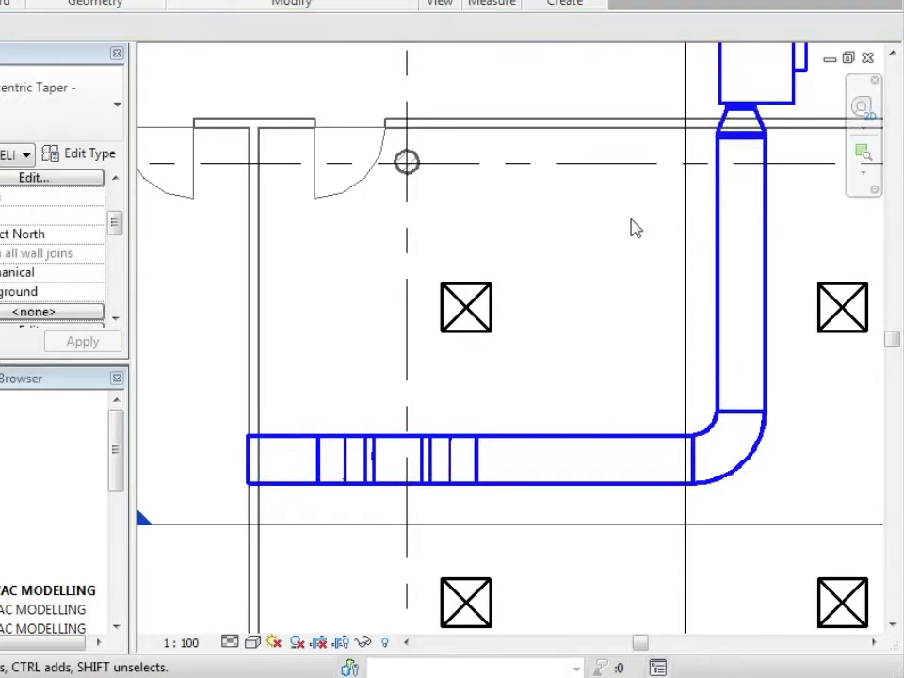
- Add Fire Clad insulation around the whole duct branch, editing its thickness value
key(Tab)
click(718, 259)
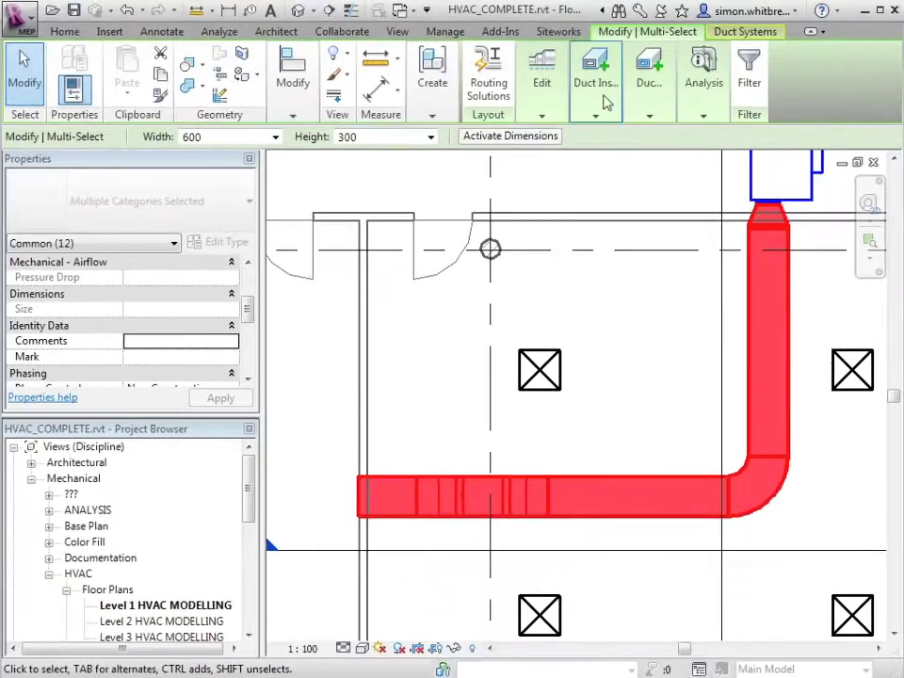
click(537, 0)
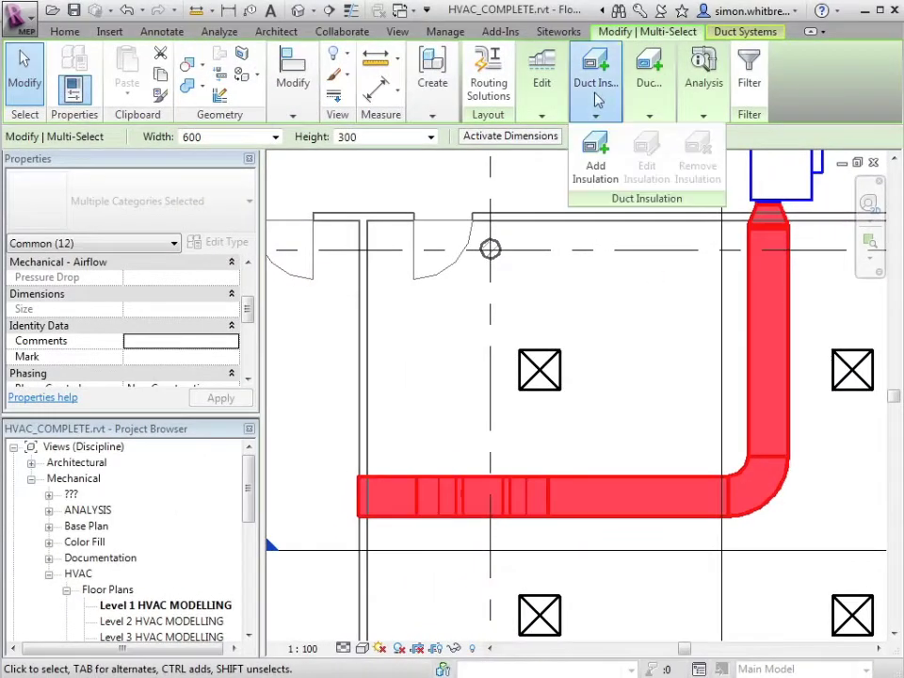
click(595, 158)
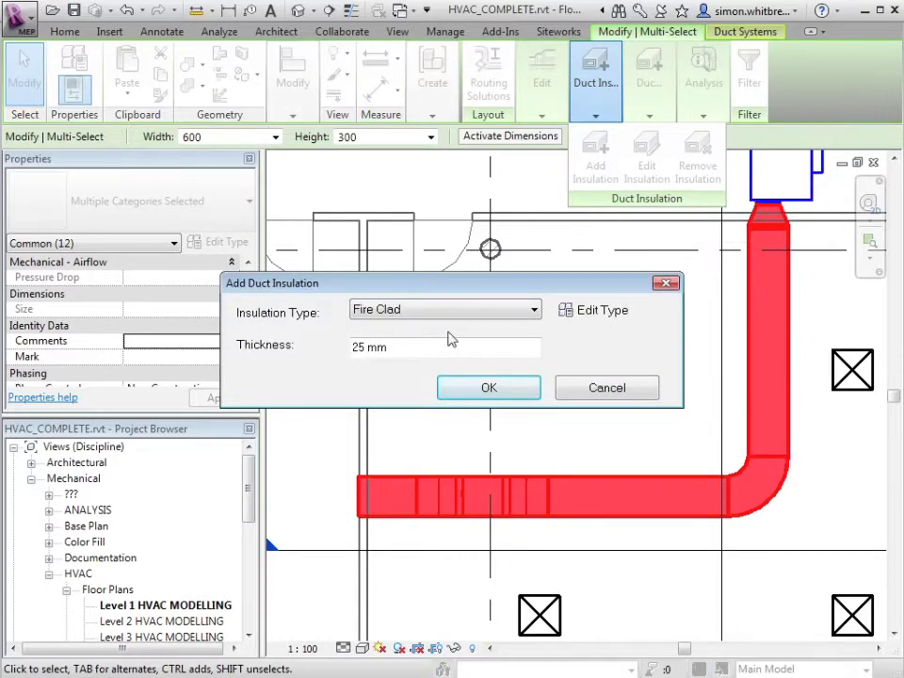
drag(422, 348, 274, 360)
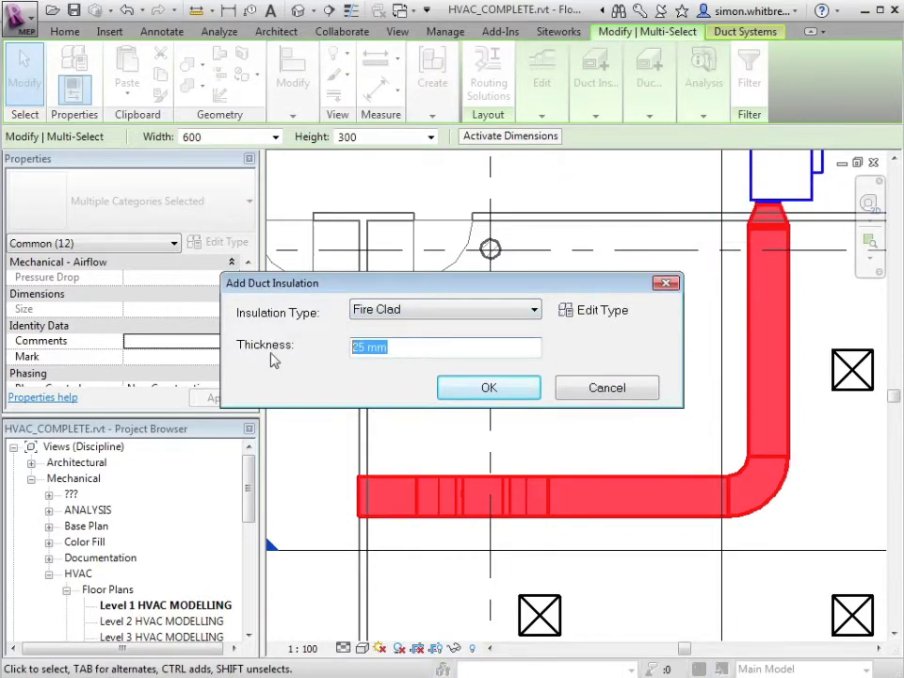
text(100)
click(471, 392)
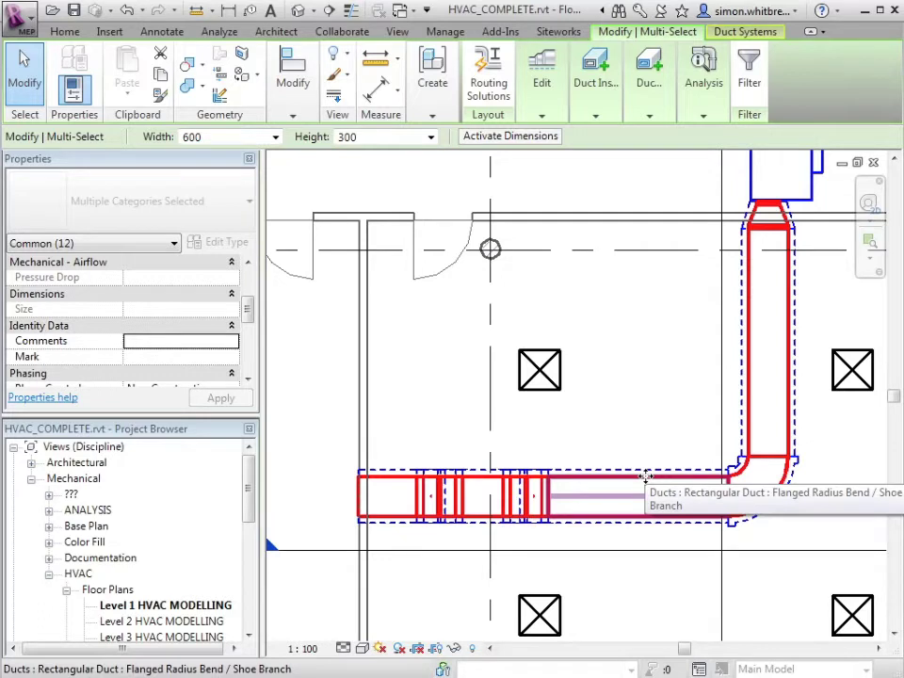
key(Tab)
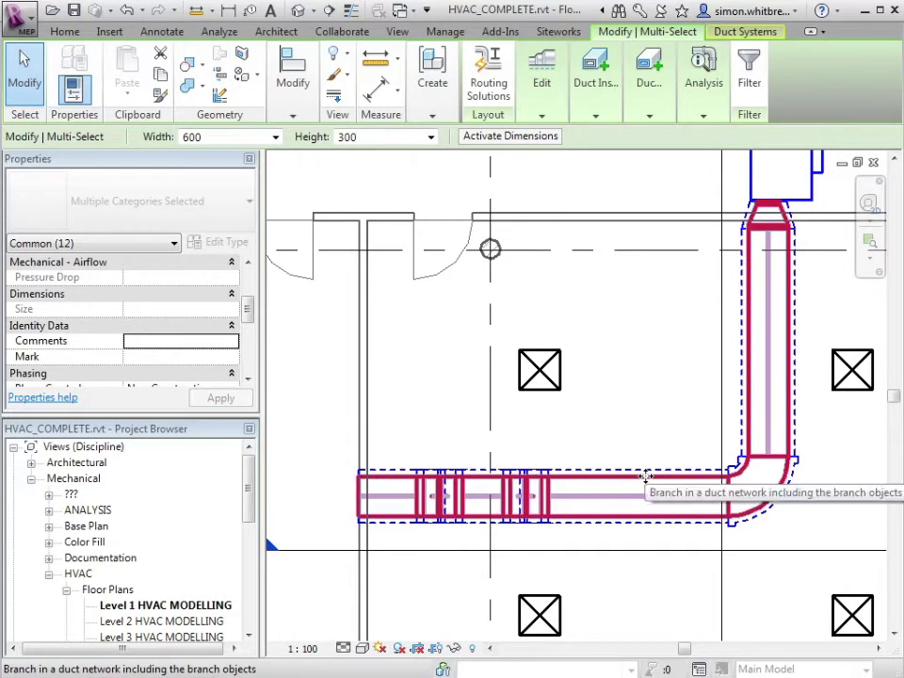
- Remove the Fire Clad insulation from the whole duct branch and confirm the prompt
click(646, 477)
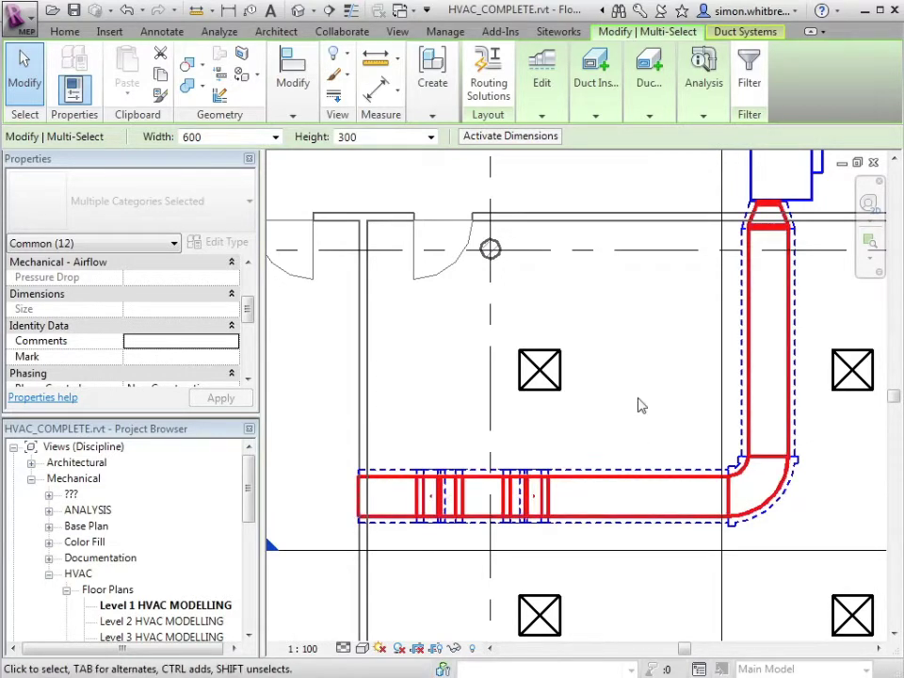
click(579, 98)
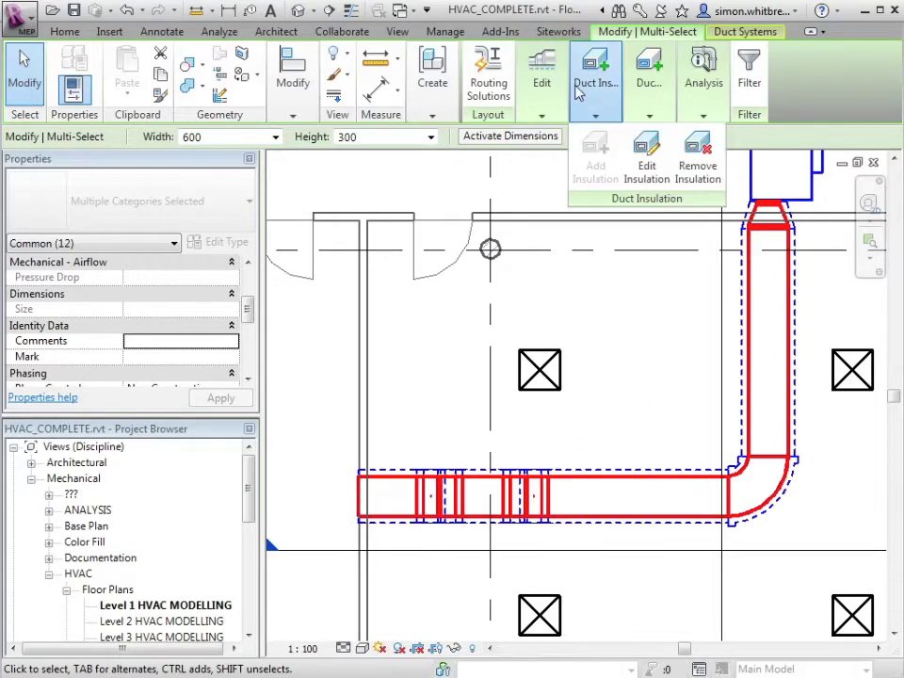
click(696, 168)
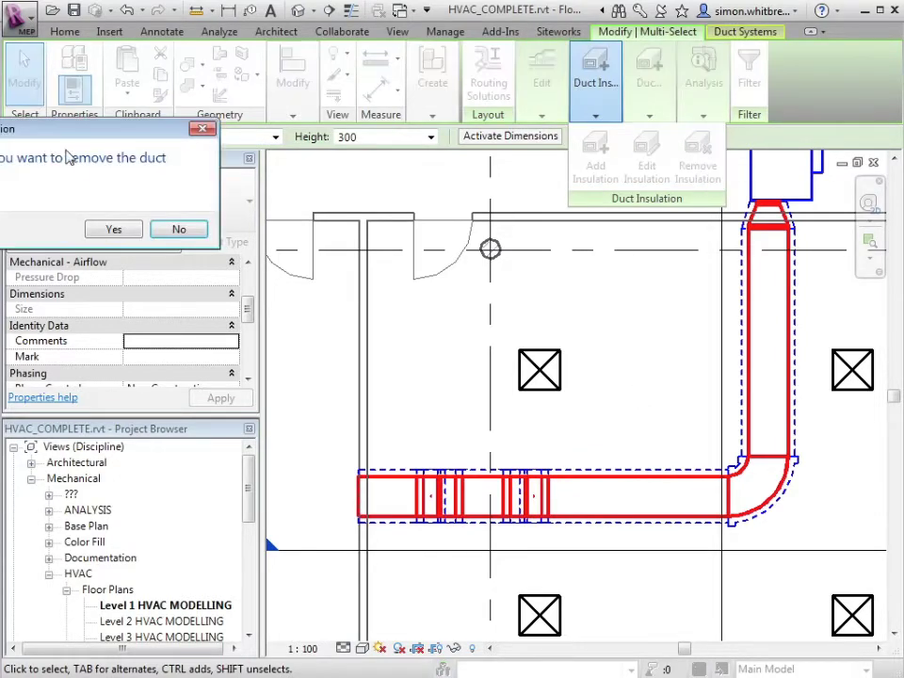
mouse_move(68, 158)
mouse_down()
mouse_move(30, 147)
mouse_move(504, 294)
mouse_up()
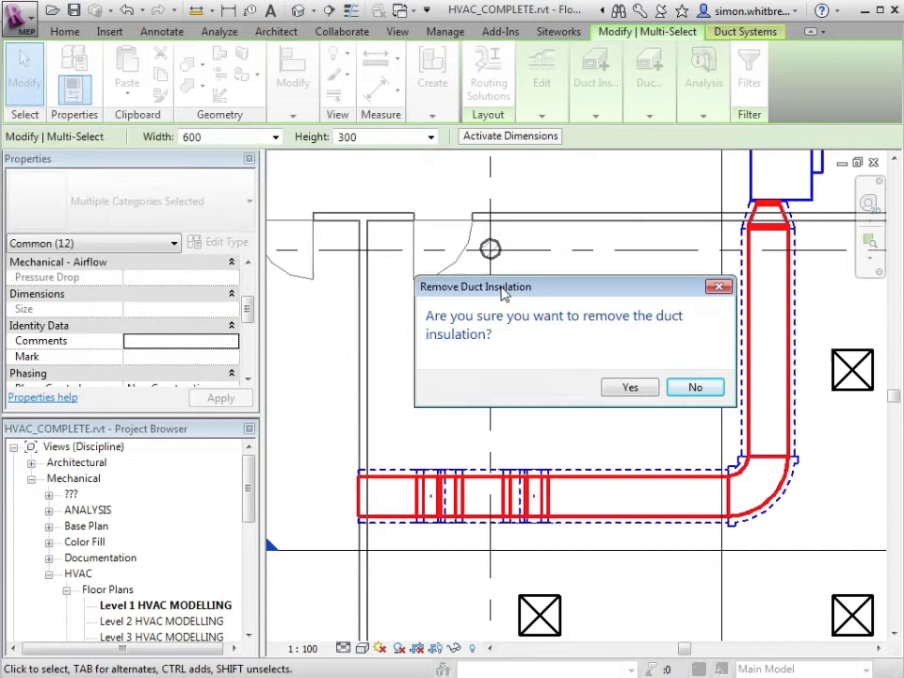
click(630, 389)
click(617, 390)
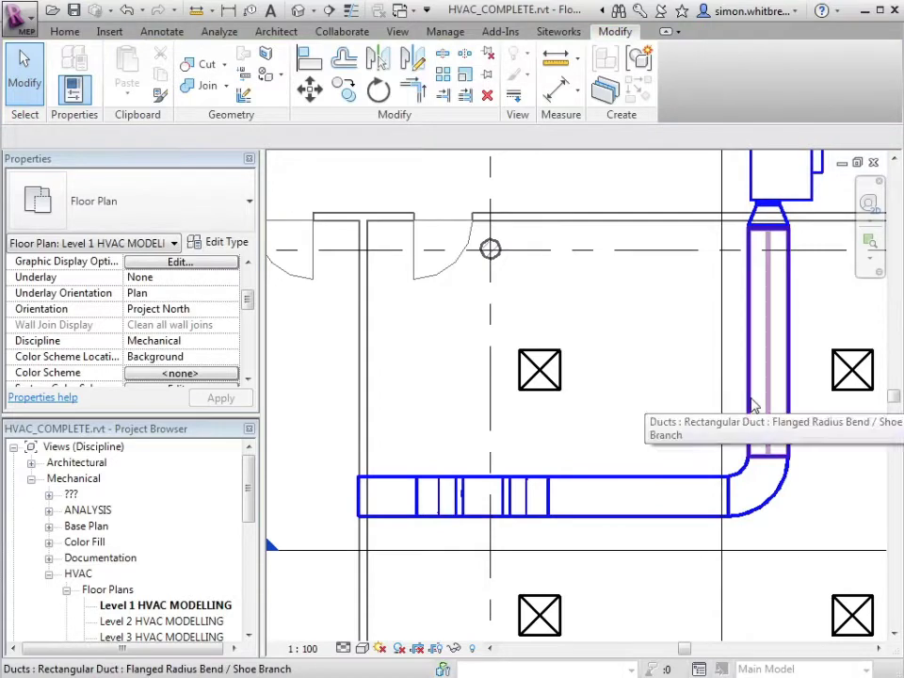
key(Tab)
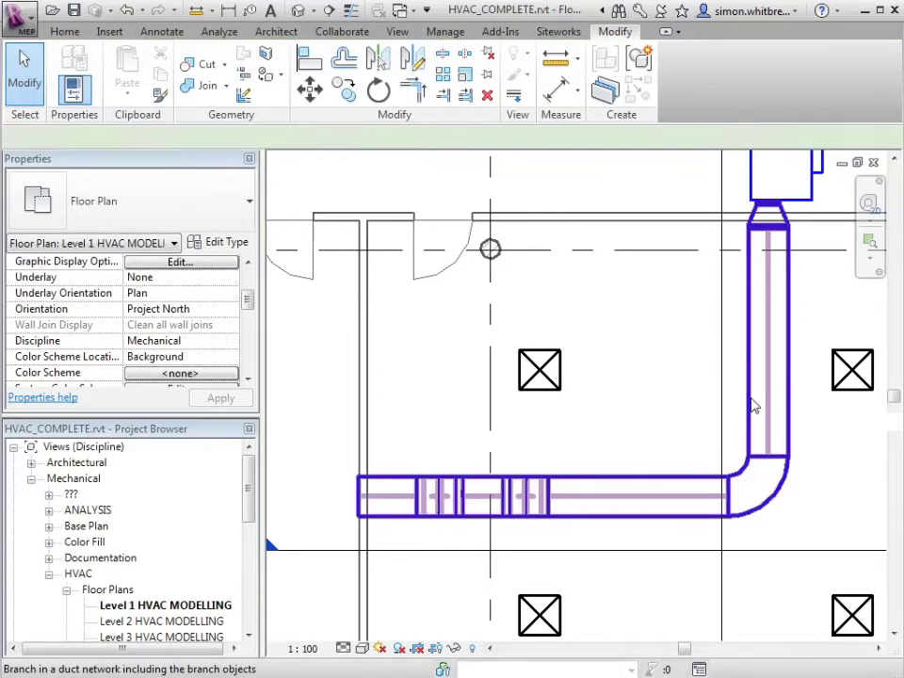
- Line the whole duct branch with 25 mm Fiberglass Board duct lining
click(753, 406)
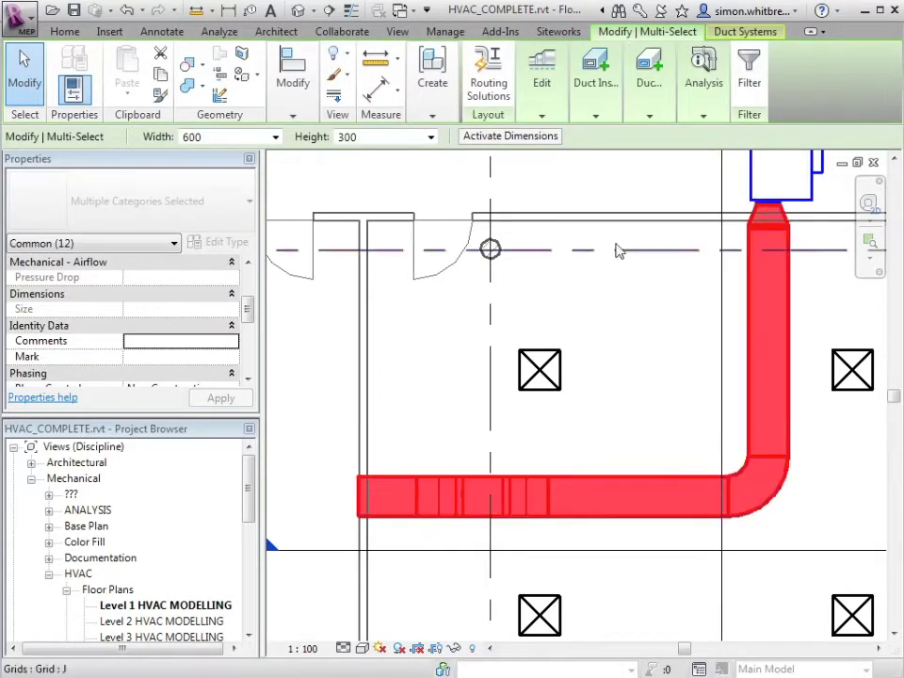
mouse_move(643, 102)
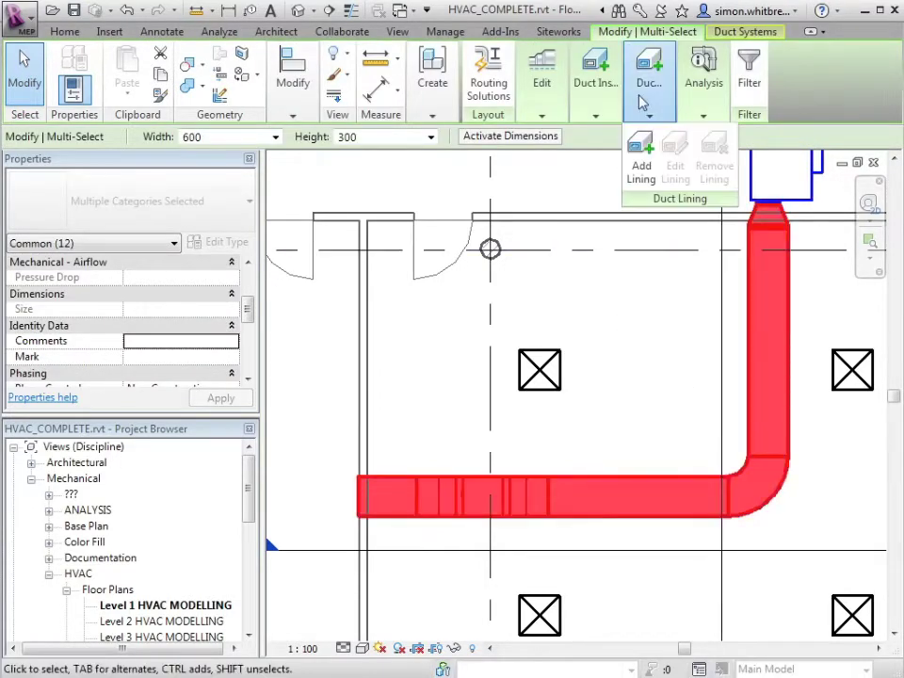
click(641, 154)
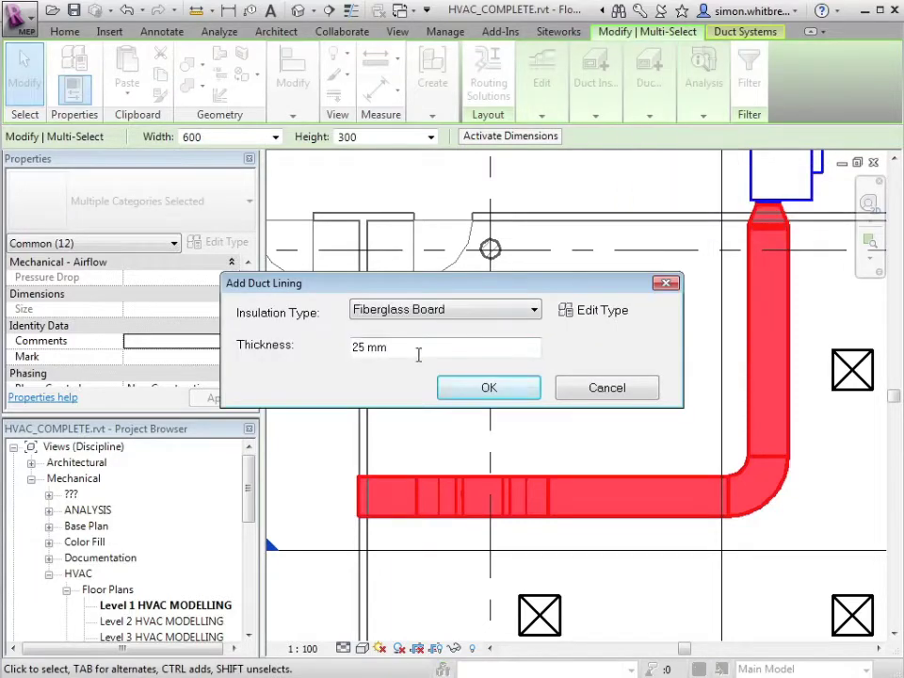
click(471, 390)
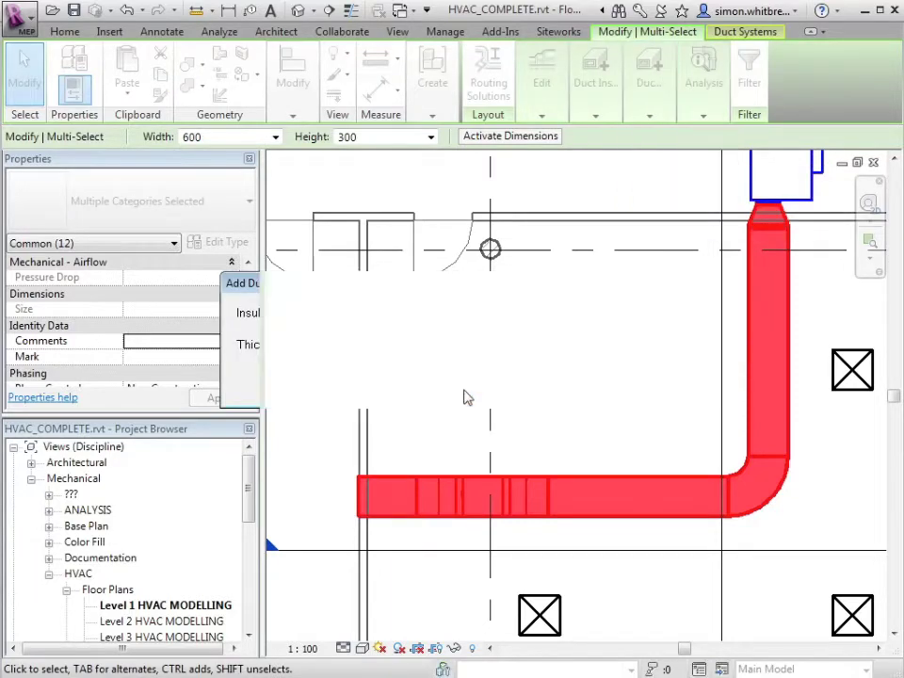
click(676, 413)
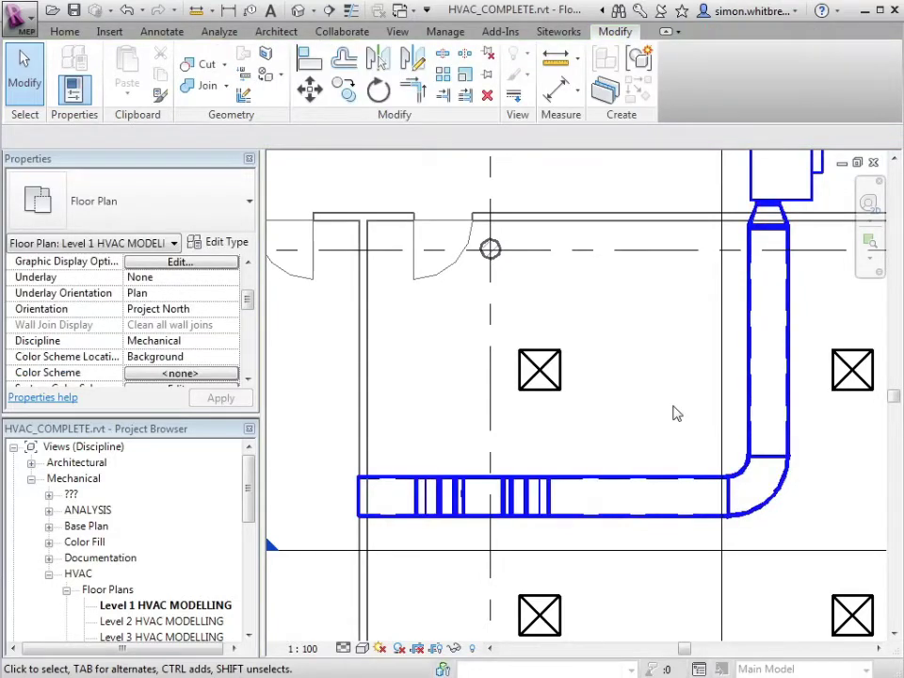
- Switch from the floor plan to the default 3D view of the building
scroll(676, 413, down, 3)
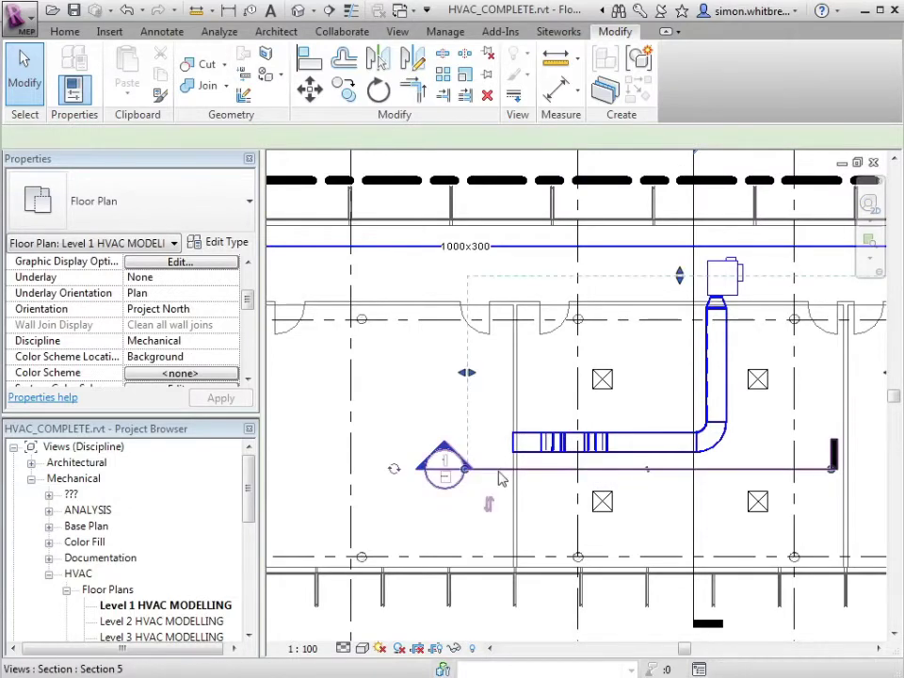
click(501, 476)
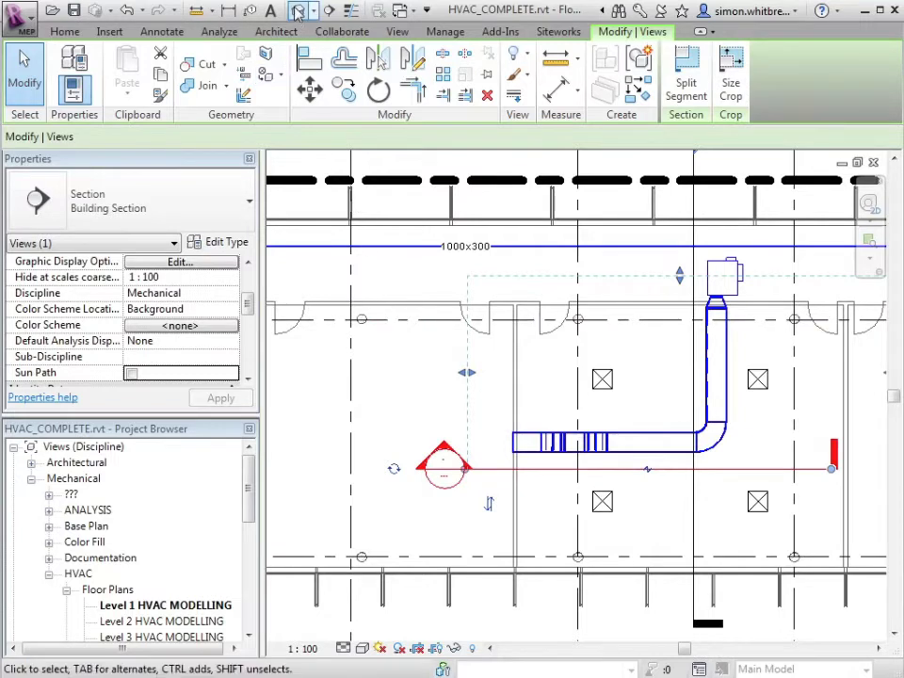
double_click(441, 468)
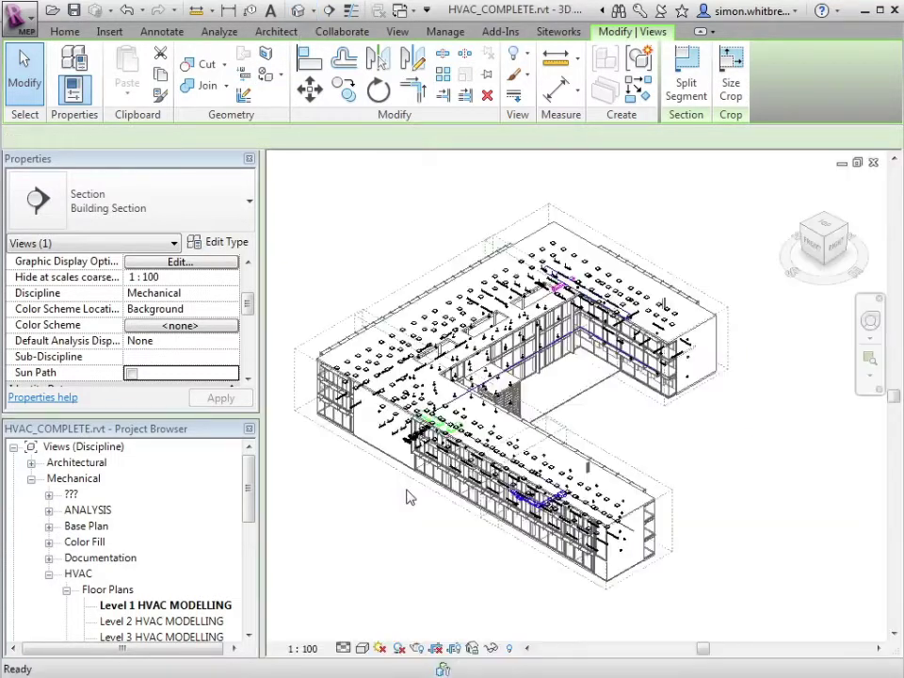
- Orient the 3D view to Section 5 and orbit to an angled view of the duct
right_click(827, 245)
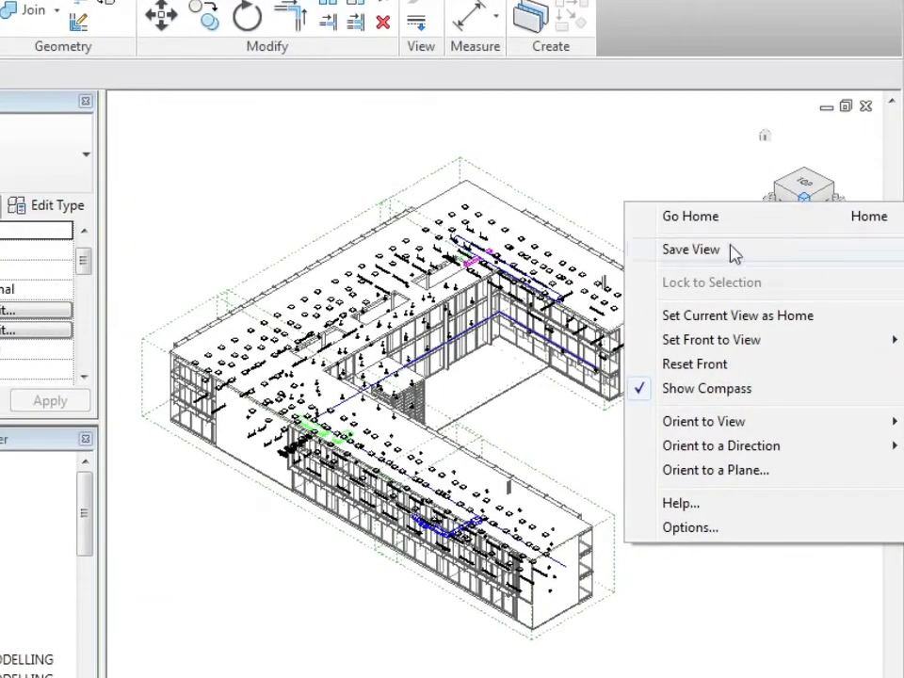
mouse_move(688, 427)
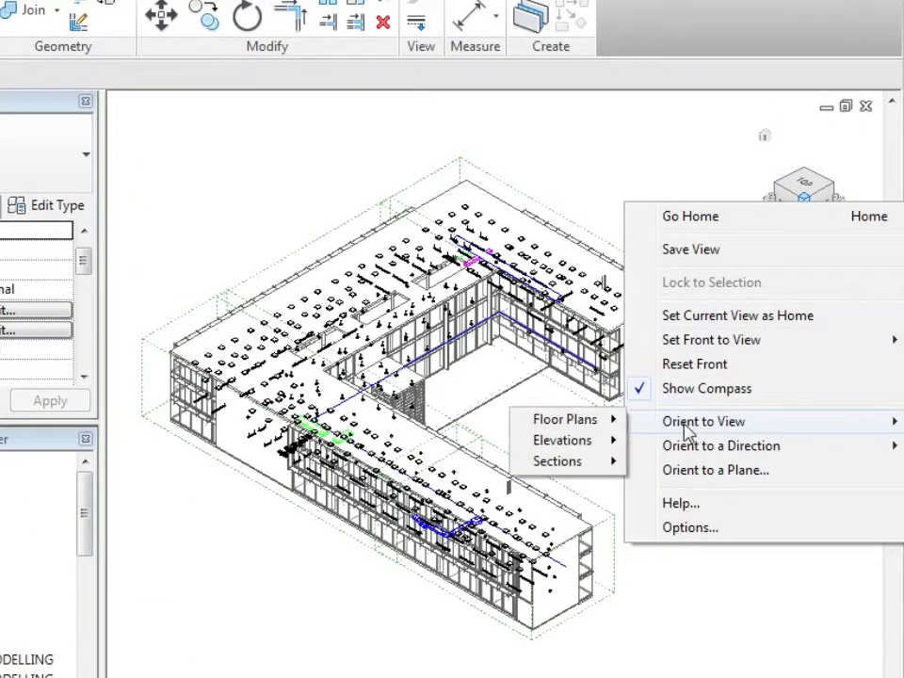
mouse_move(590, 463)
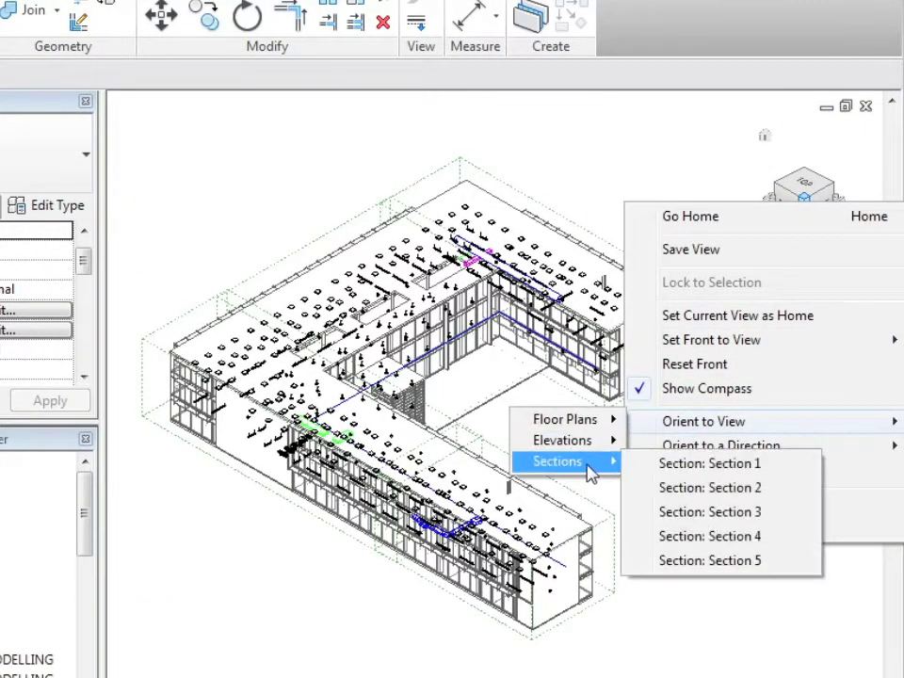
click(740, 563)
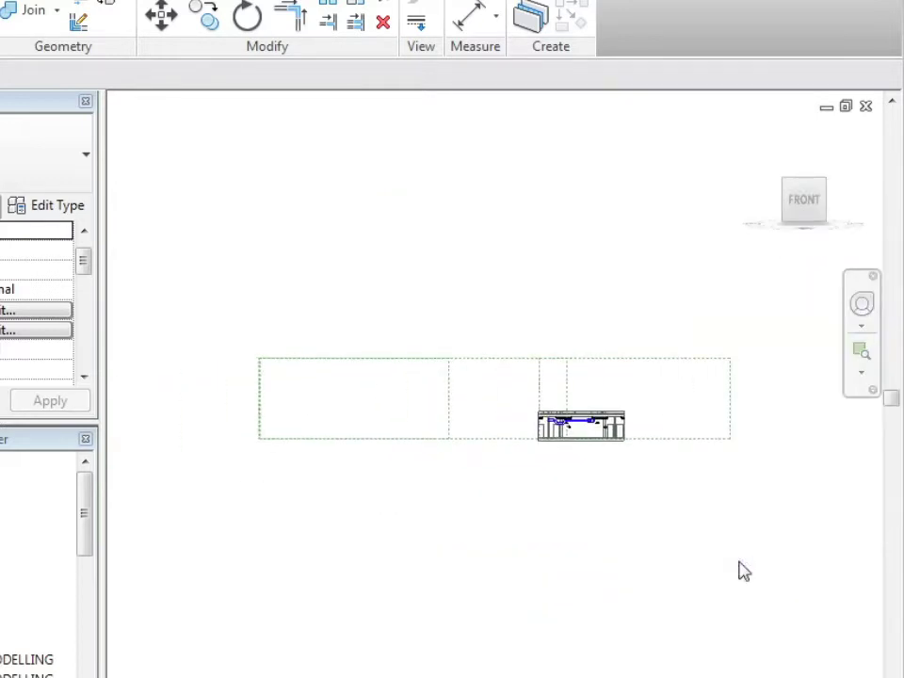
scroll(564, 441, up, 5)
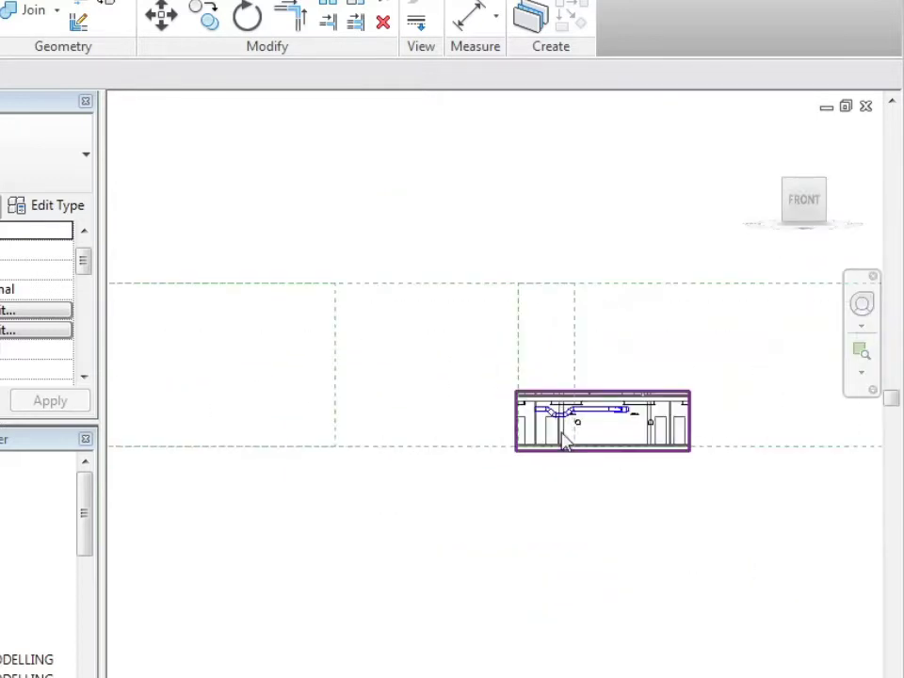
scroll(589, 449, up, 2)
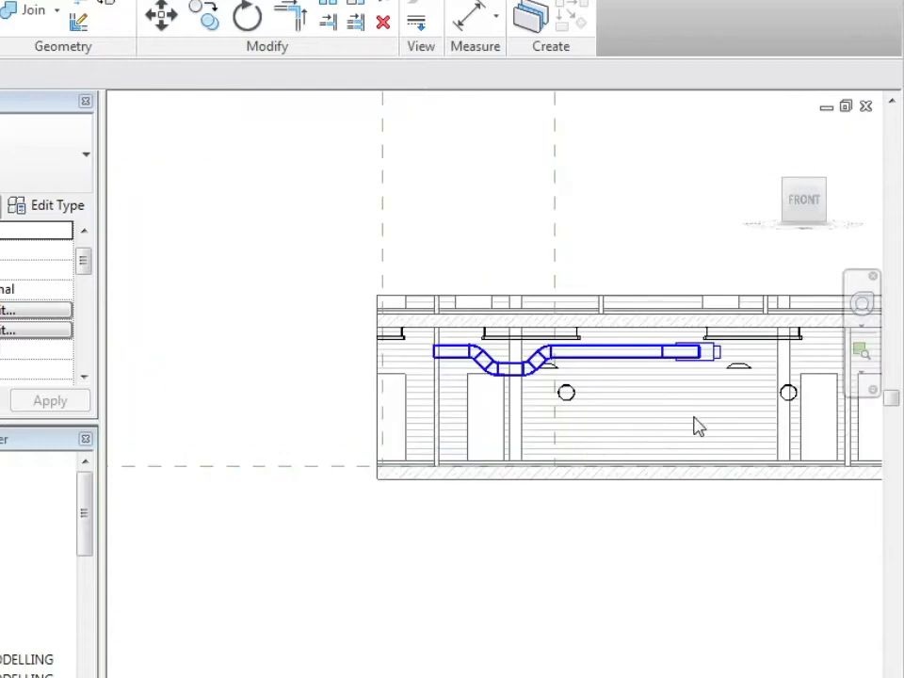
shift+middle_drag(694, 426, 626, 448)
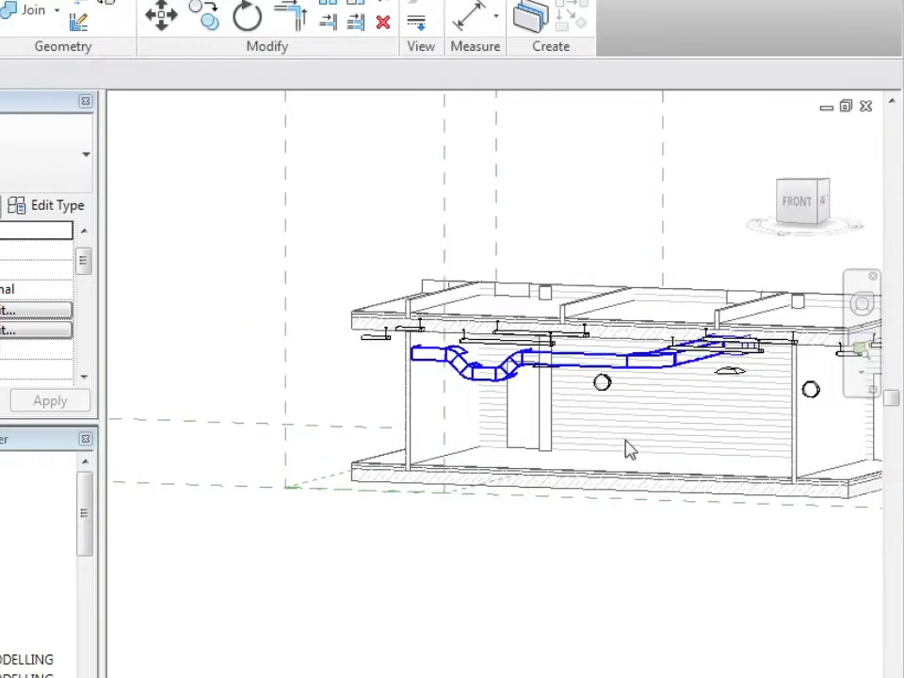
scroll(557, 420, up, 4)
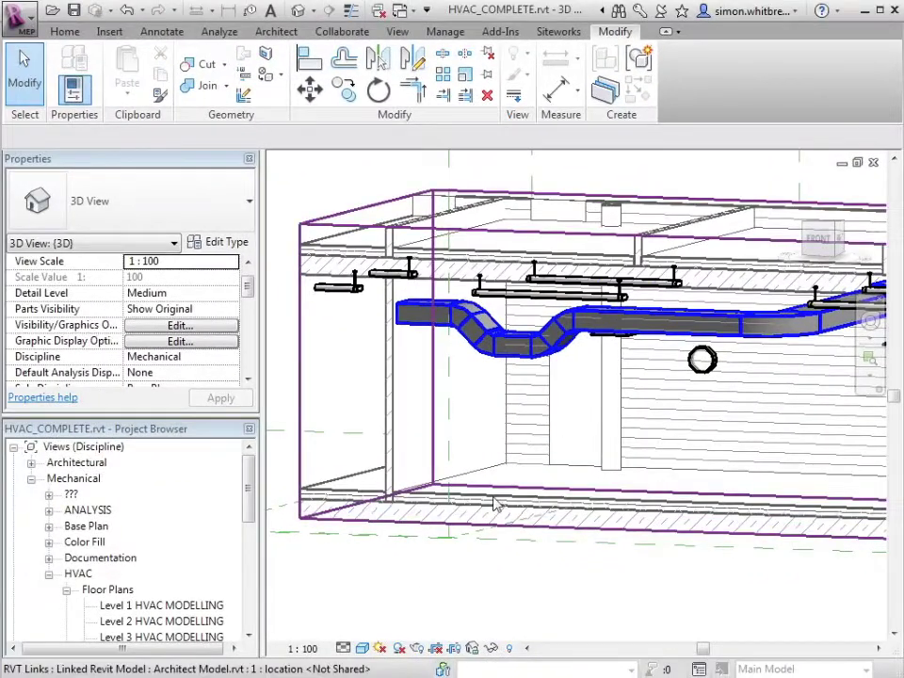
- Set the 3D view scale to 1 : 50
click(299, 649)
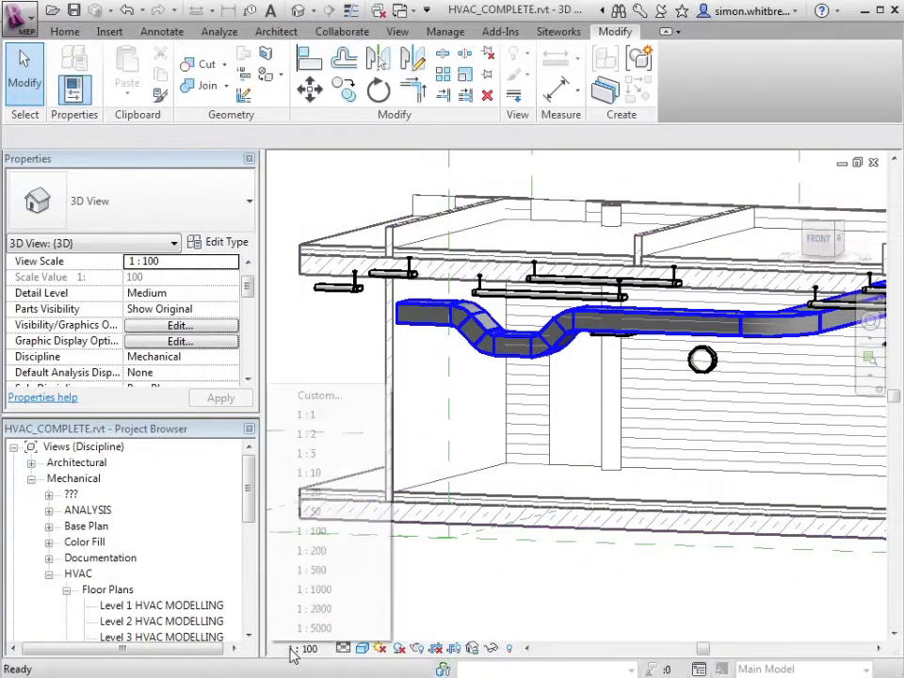
click(312, 512)
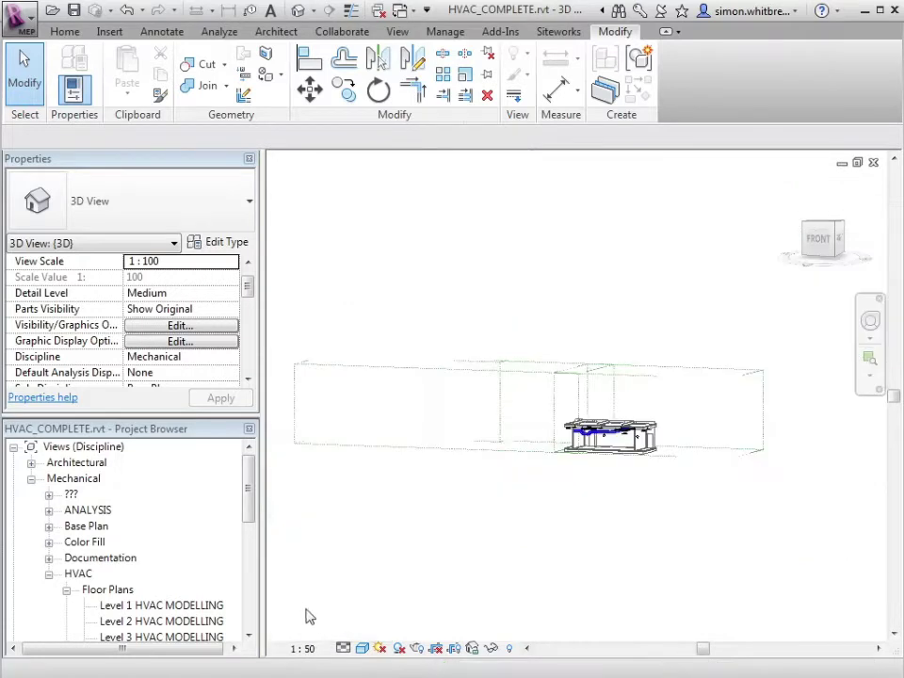
scroll(601, 452, up, 2)
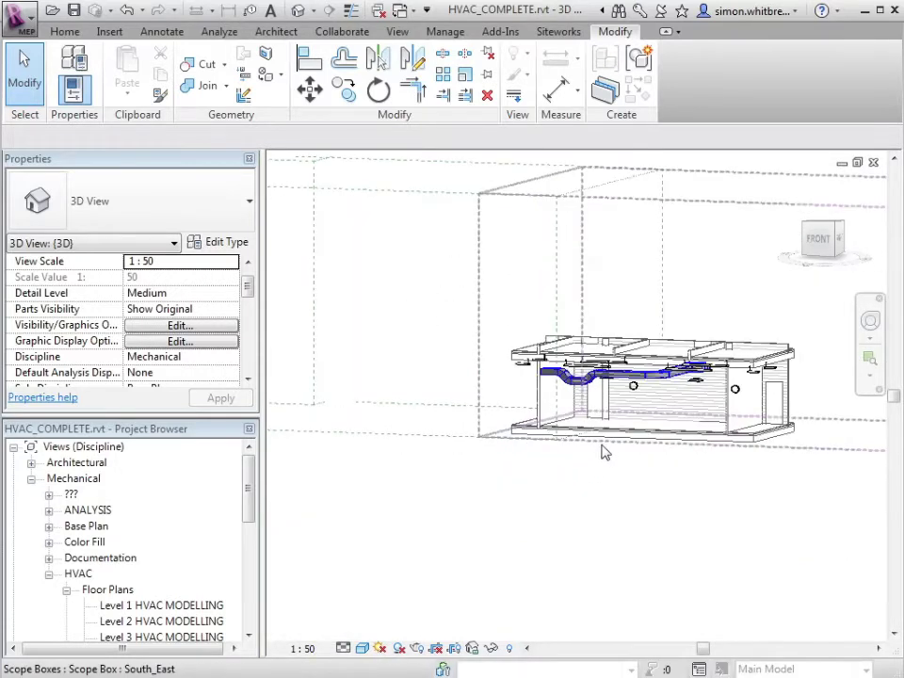
- Hide the Scope Boxes category in this view and orbit closer around the offset duct
right_click(358, 440)
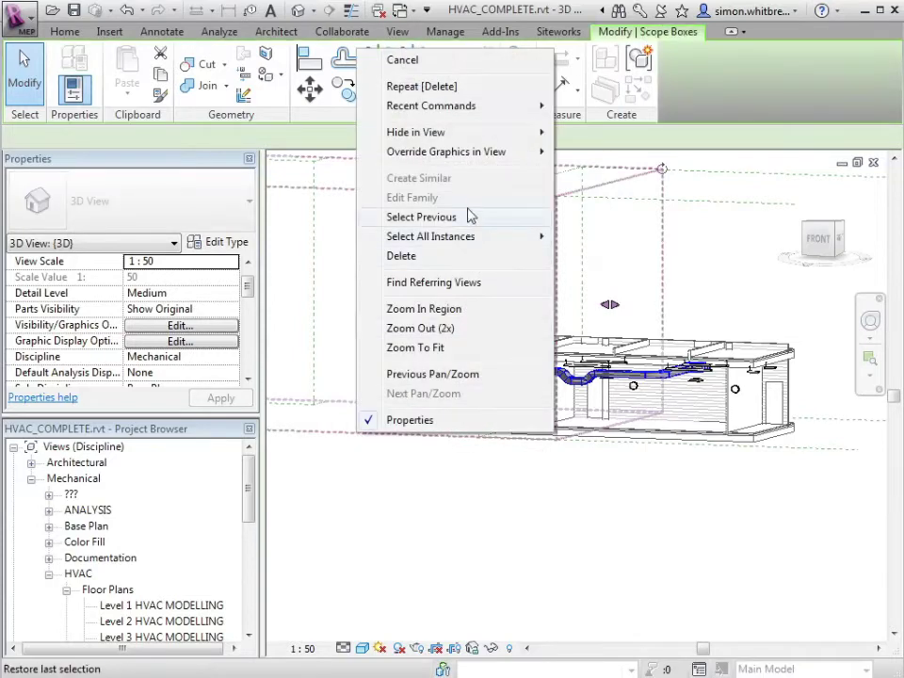
mouse_move(446, 136)
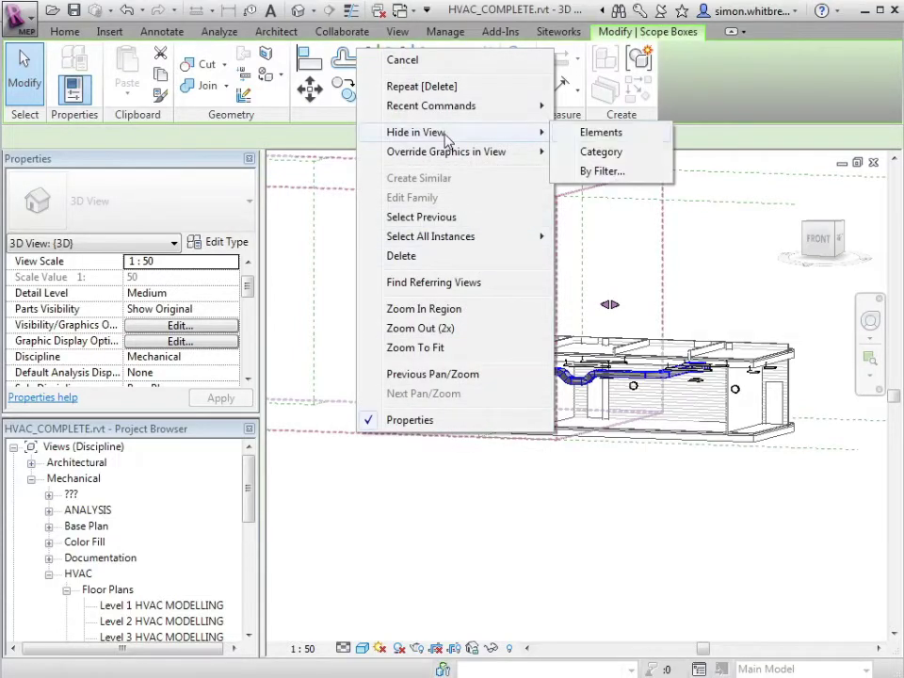
click(600, 152)
scroll(611, 396, up, 5)
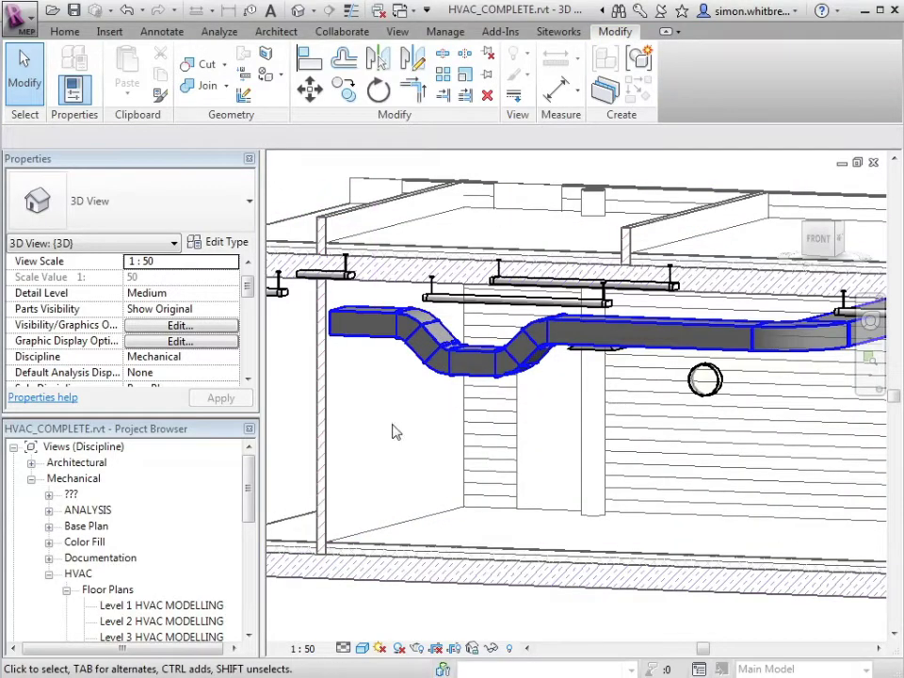
mouse_move(391, 431)
shift+middle_down()
mouse_move(687, 454)
mouse_move(731, 509)
mouse_move(789, 450)
mouse_move(828, 436)
mouse_move(788, 418)
mouse_move(819, 426)
mouse_move(856, 395)
mouse_move(763, 443)
mouse_move(658, 461)
mouse_move(630, 446)
mouse_move(541, 434)
mouse_move(385, 448)
shift+middle_up()
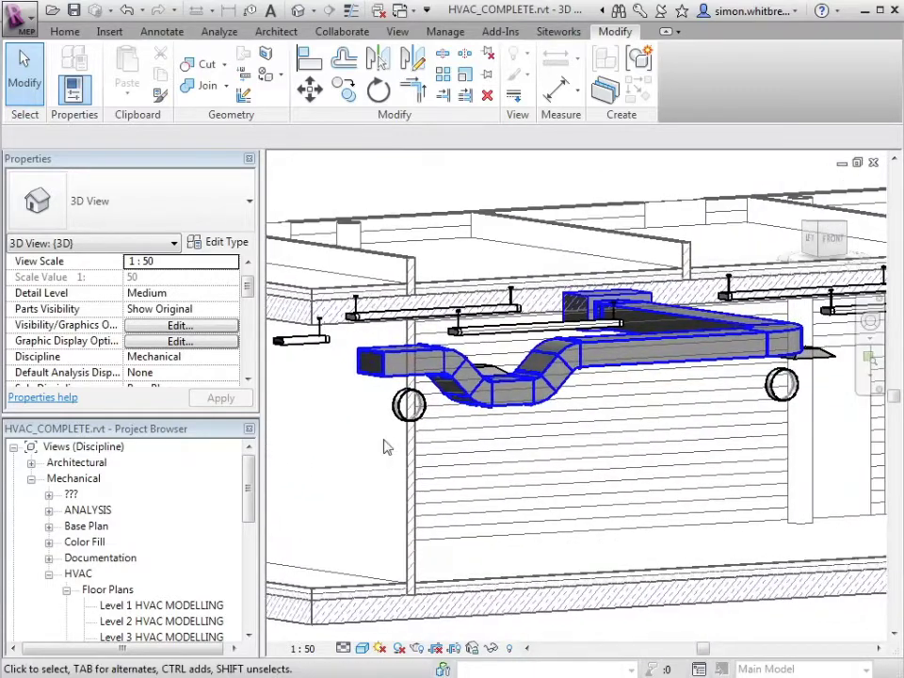
- Temporarily hide the linked architect model in the 3D view
click(380, 603)
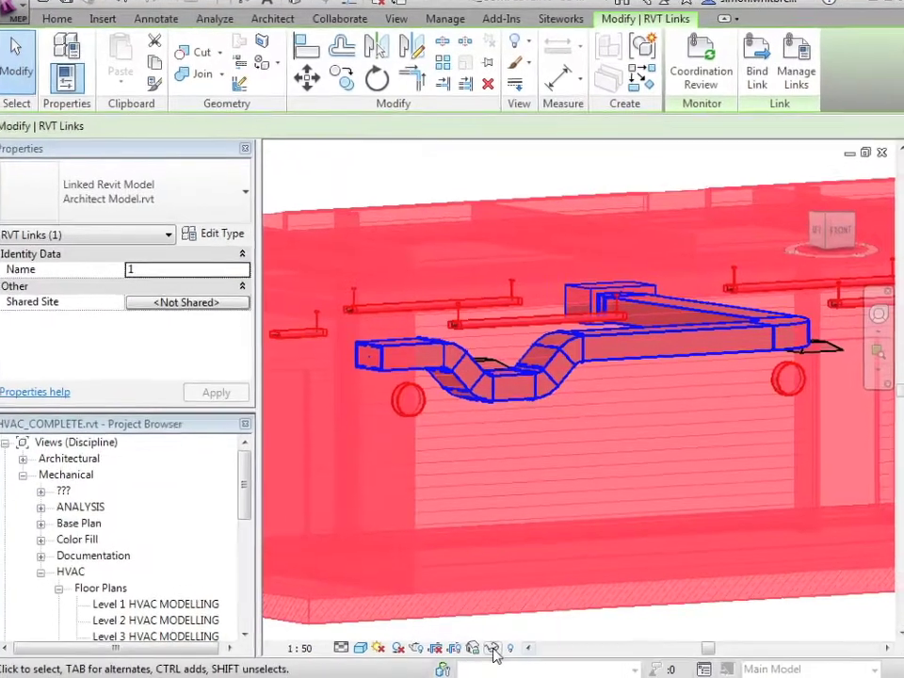
click(491, 648)
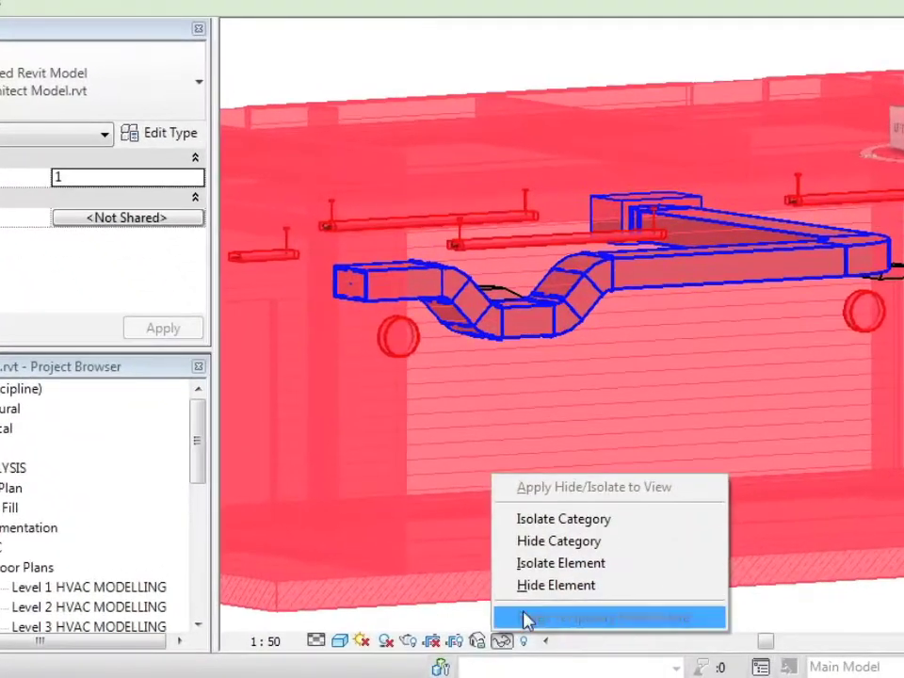
click(525, 588)
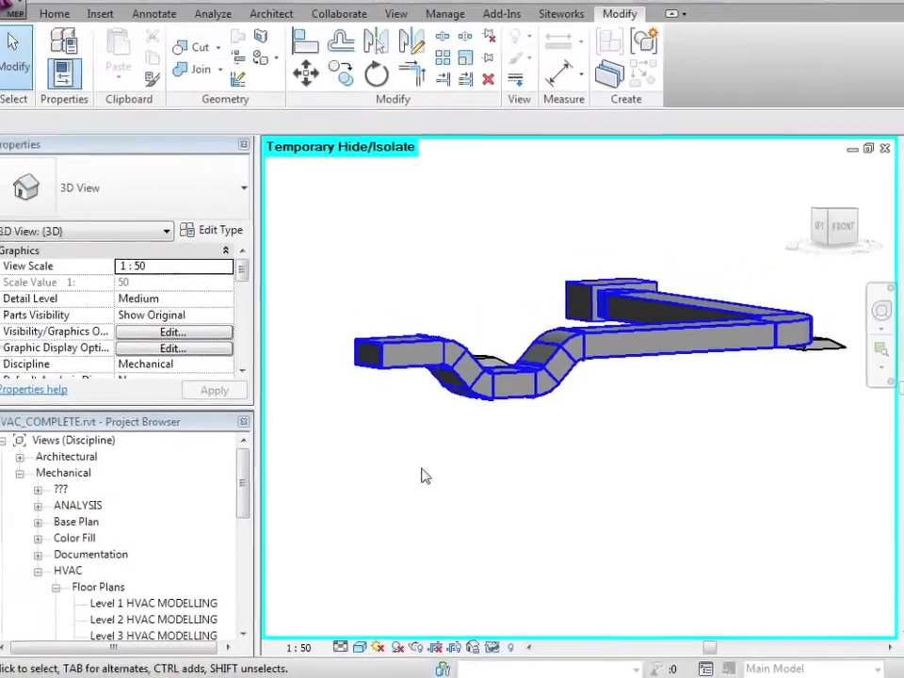
- Orbit around the isolated duct run, snapping to the LEFT view, then an oblique angle
shift+middle_drag(410, 477, 542, 482)
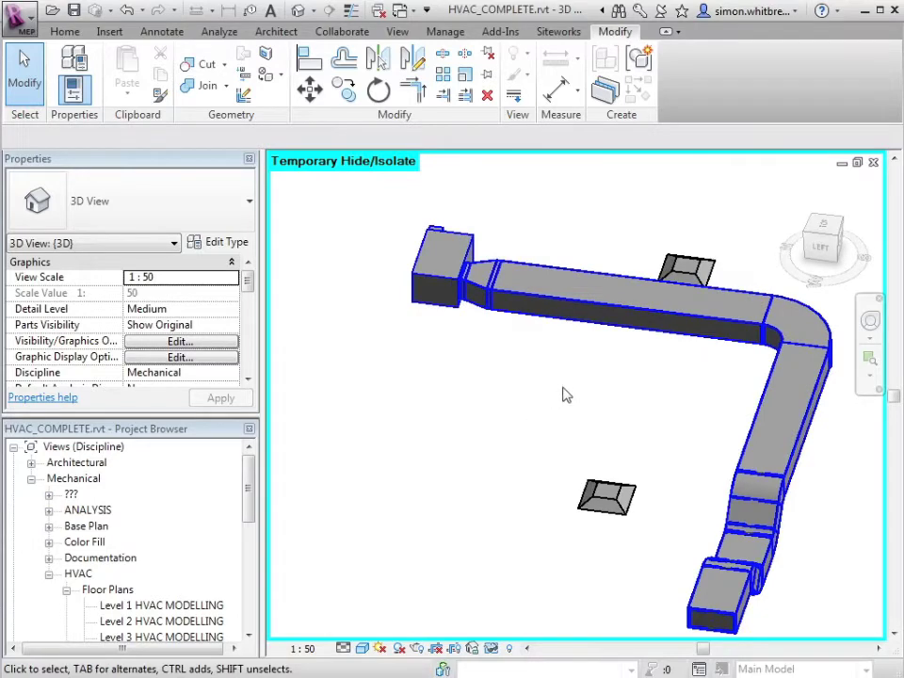
shift+middle_drag(565, 395, 614, 276)
click(824, 242)
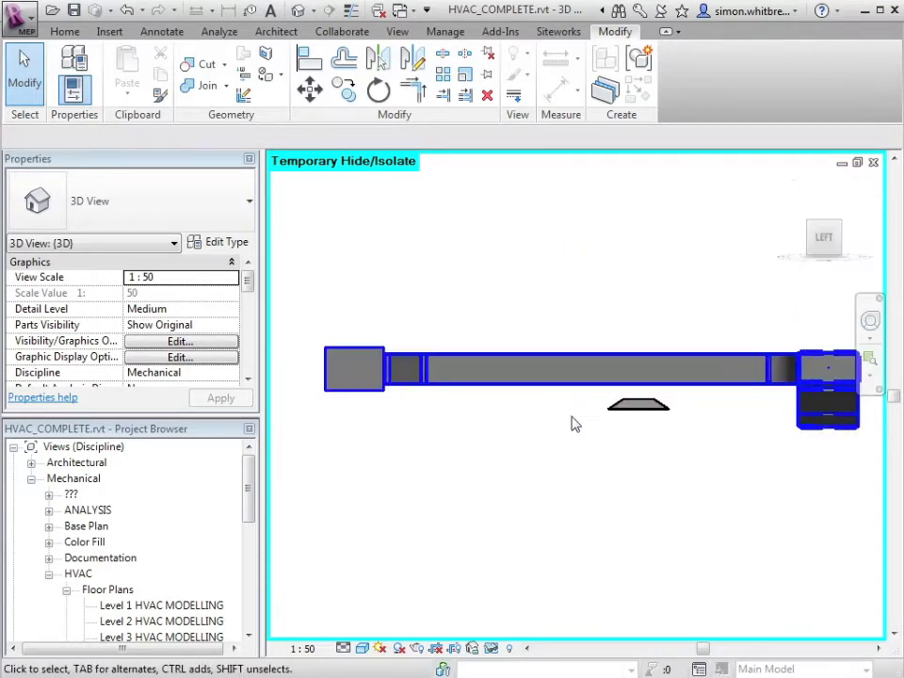
shift+middle_drag(574, 424, 558, 545)
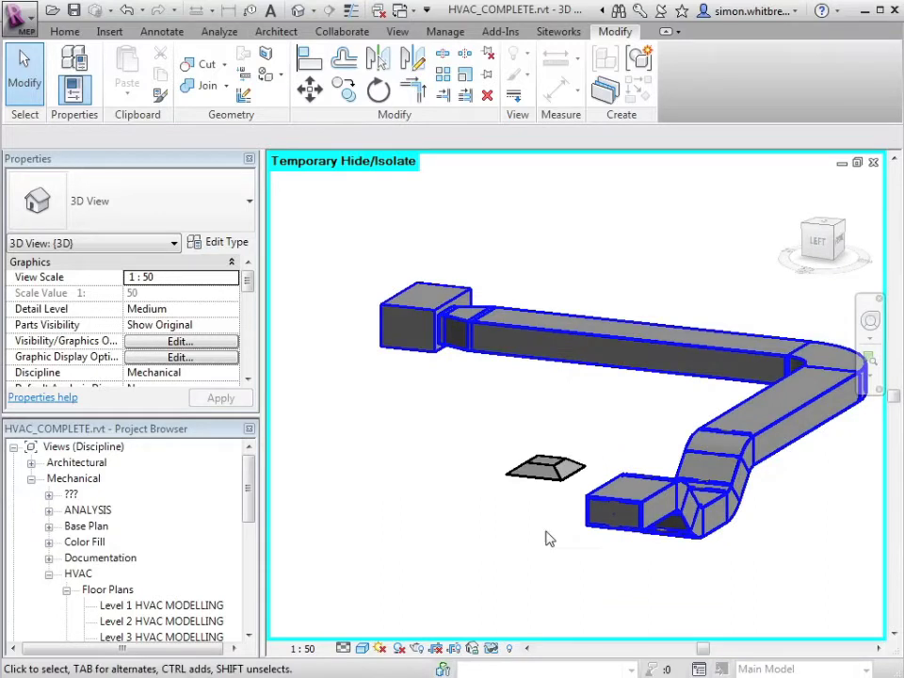
- Turn on Thin Lines and zoom toward the long rectangular duct
click(352, 10)
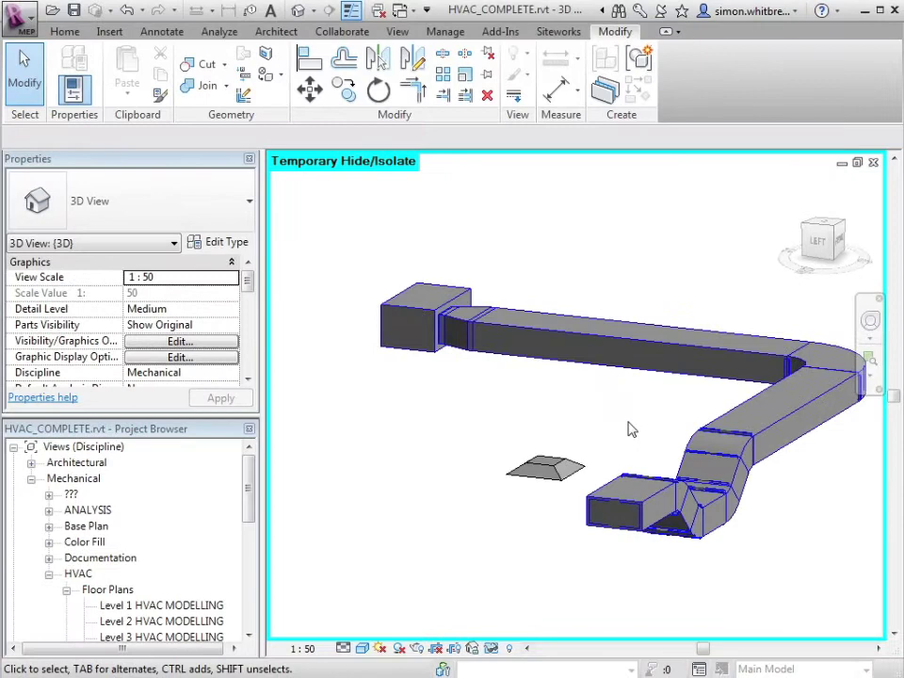
scroll(656, 401, up, 1)
middle_drag(648, 404, 636, 428)
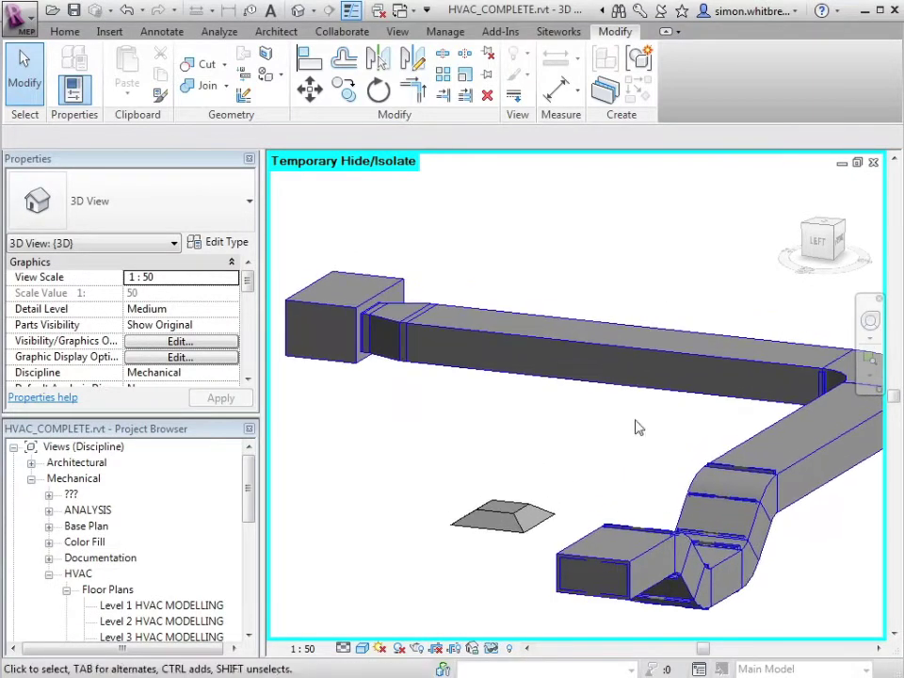
- Change the long duct's type to Round Duct: Pressed Radius Bend / Shoe Branch
click(599, 383)
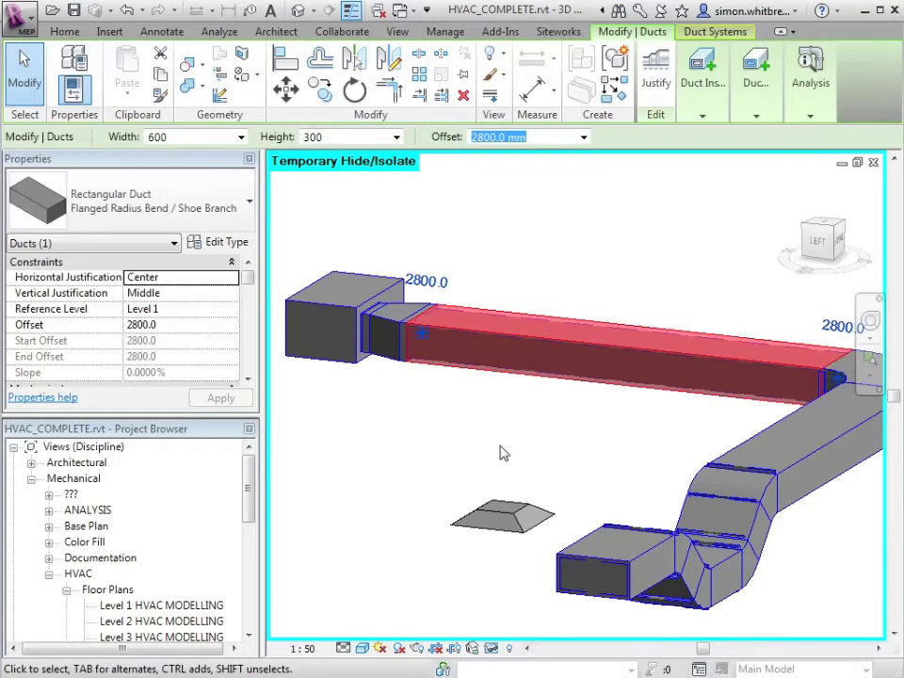
click(103, 198)
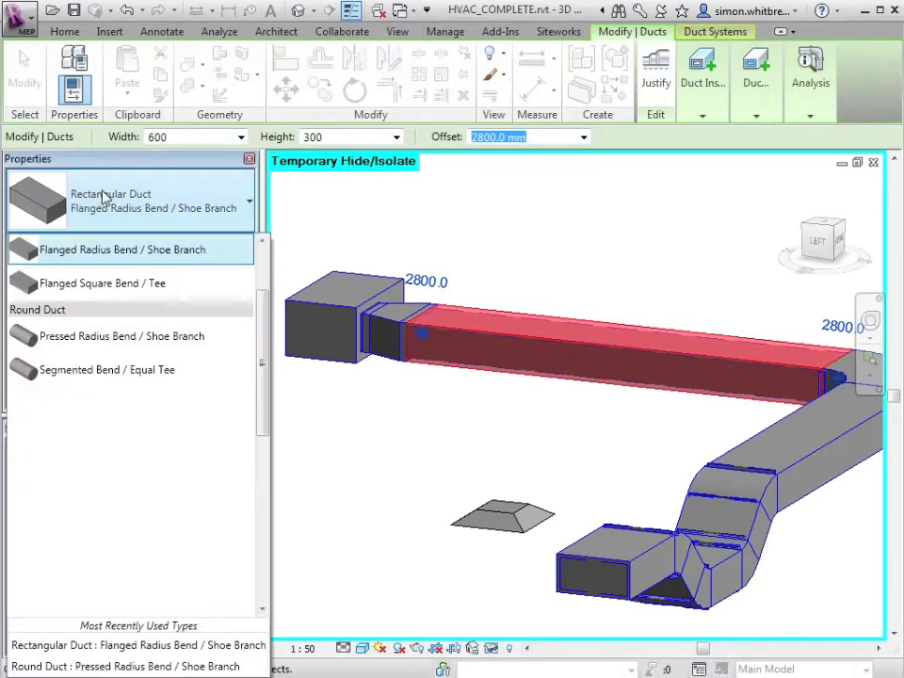
mouse_move(60, 341)
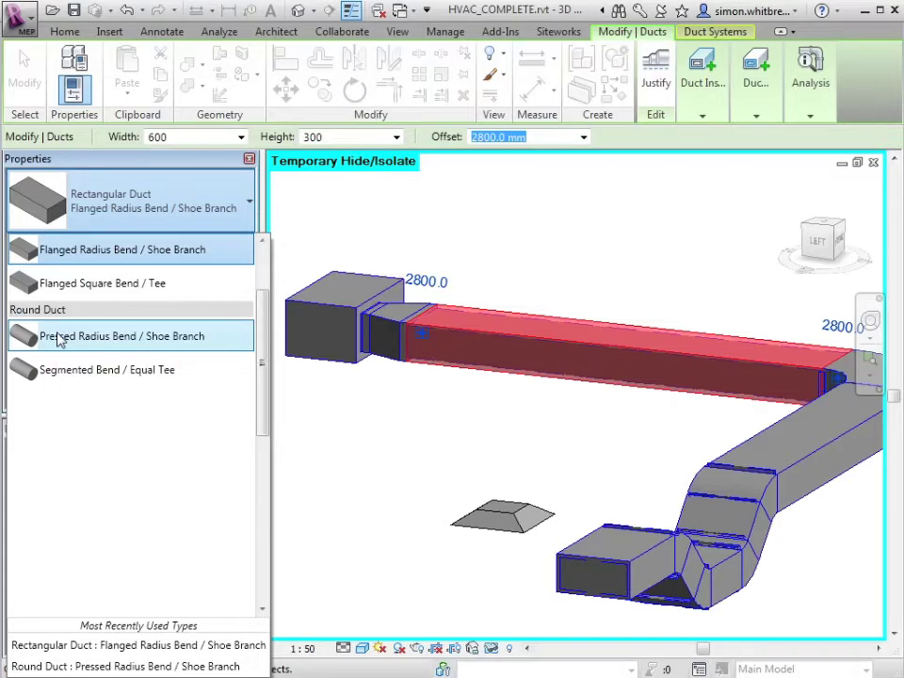
click(58, 339)
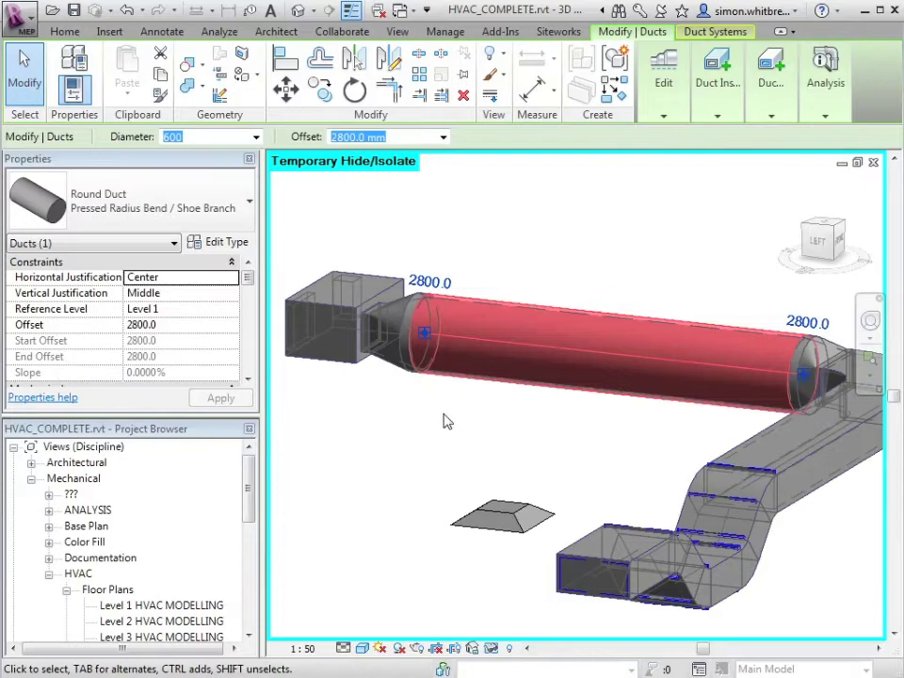
- Orbit and pan the 3D view to inspect the rectangular-to-round transition fitting
click(648, 435)
shift+middle_drag(648, 435, 546, 499)
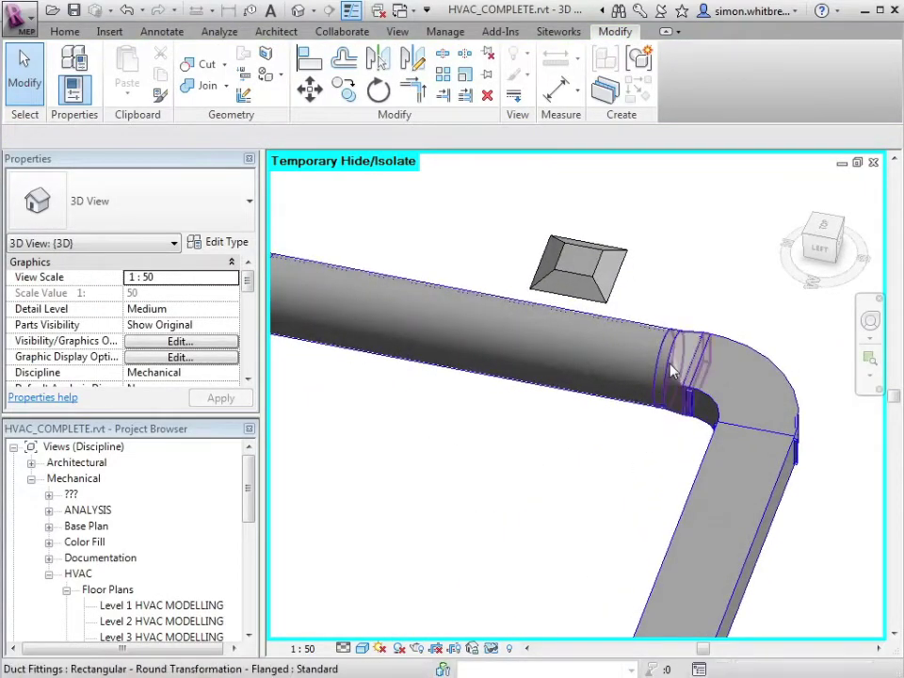
click(672, 370)
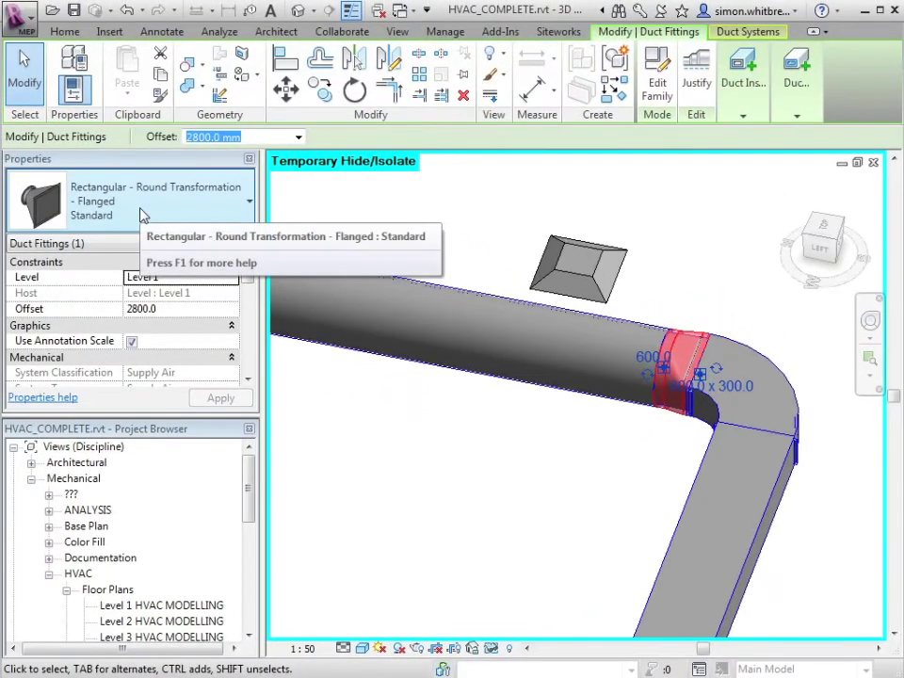
click(352, 480)
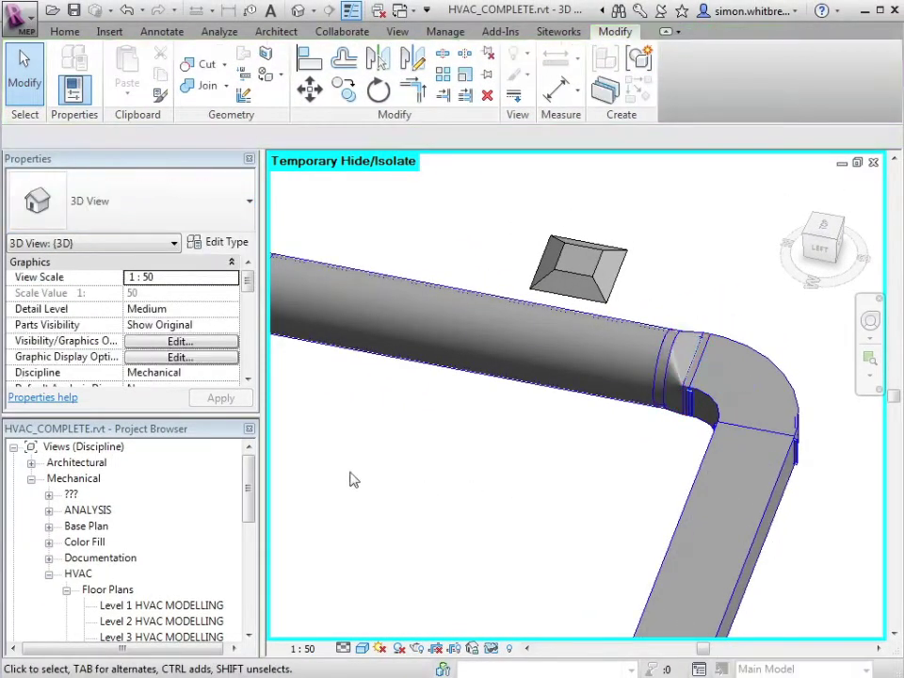
middle_drag(352, 480, 459, 477)
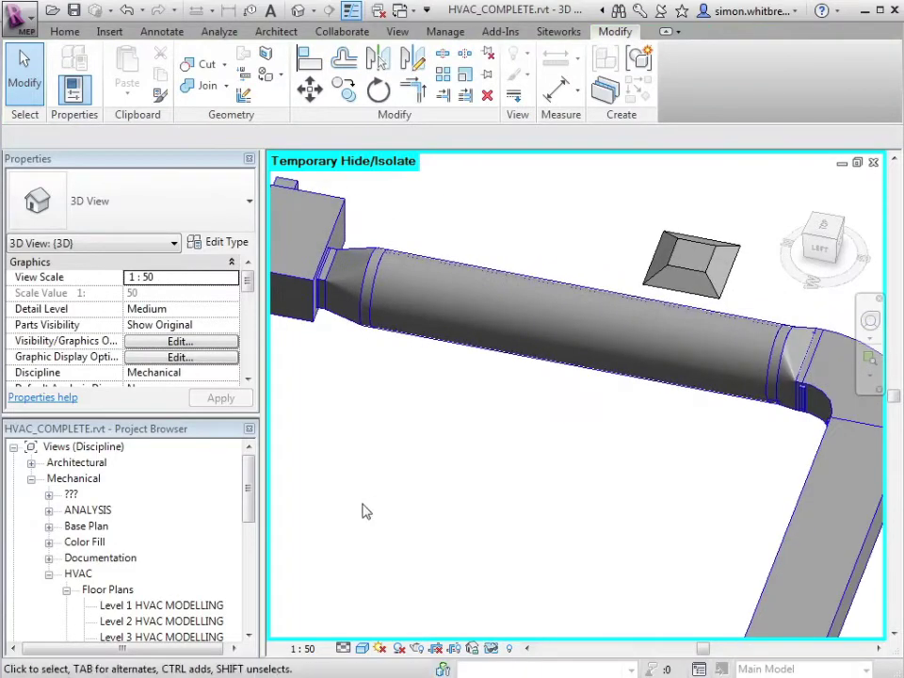
- From the Level 1 HVAC MODELLING plan, go to the Section 4 view and zoom in on the duct
key(ctrl+Tab)
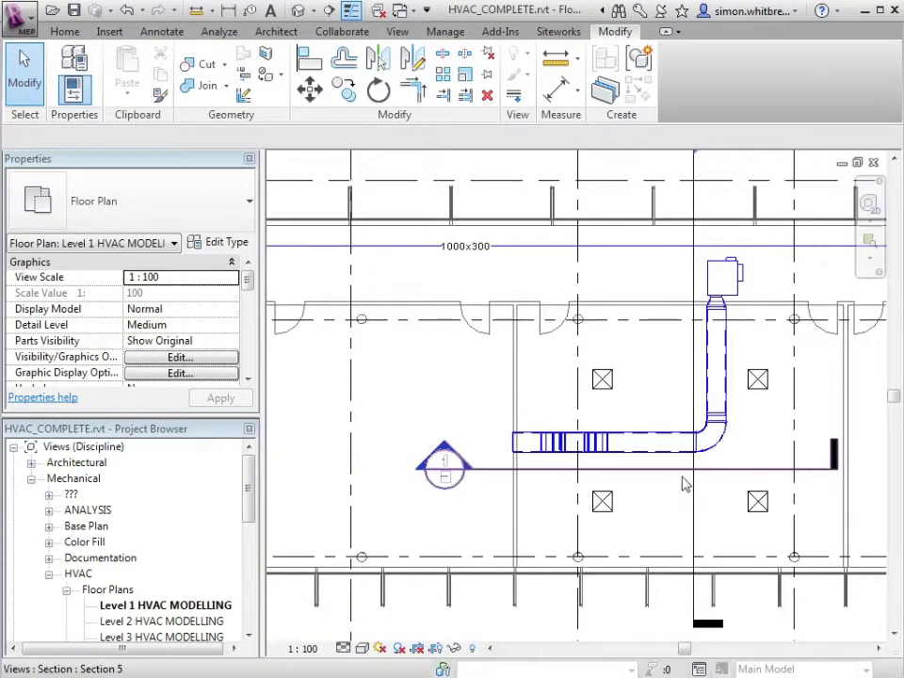
click(691, 506)
right_click(690, 507)
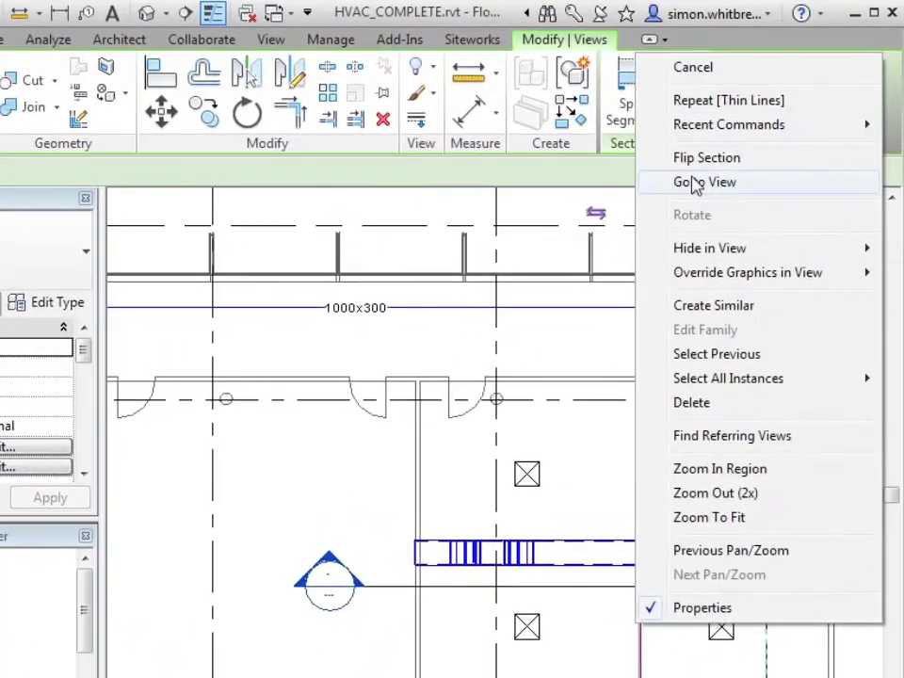
click(694, 182)
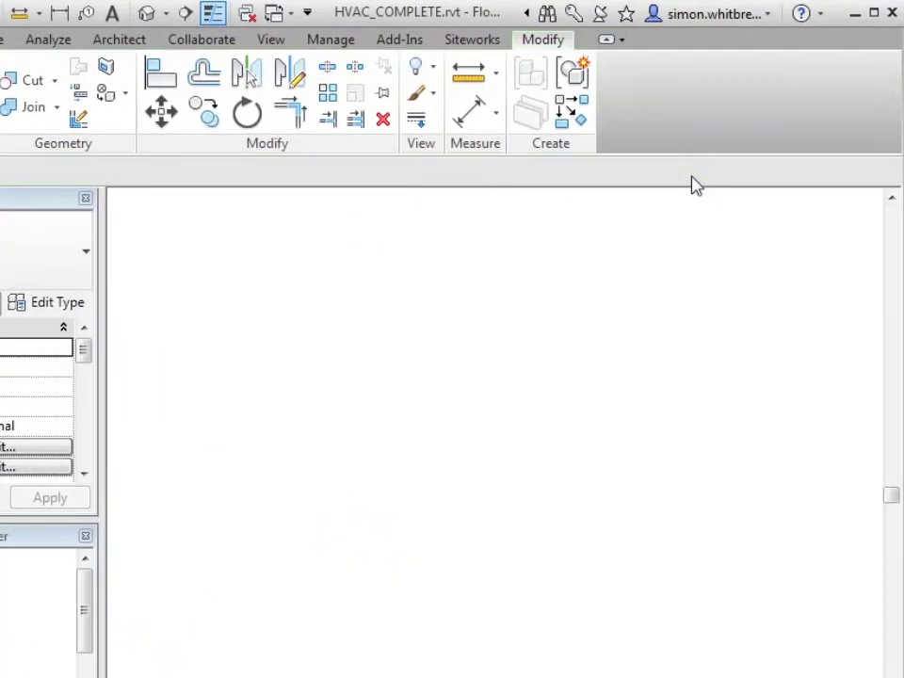
scroll(276, 452, up, 5)
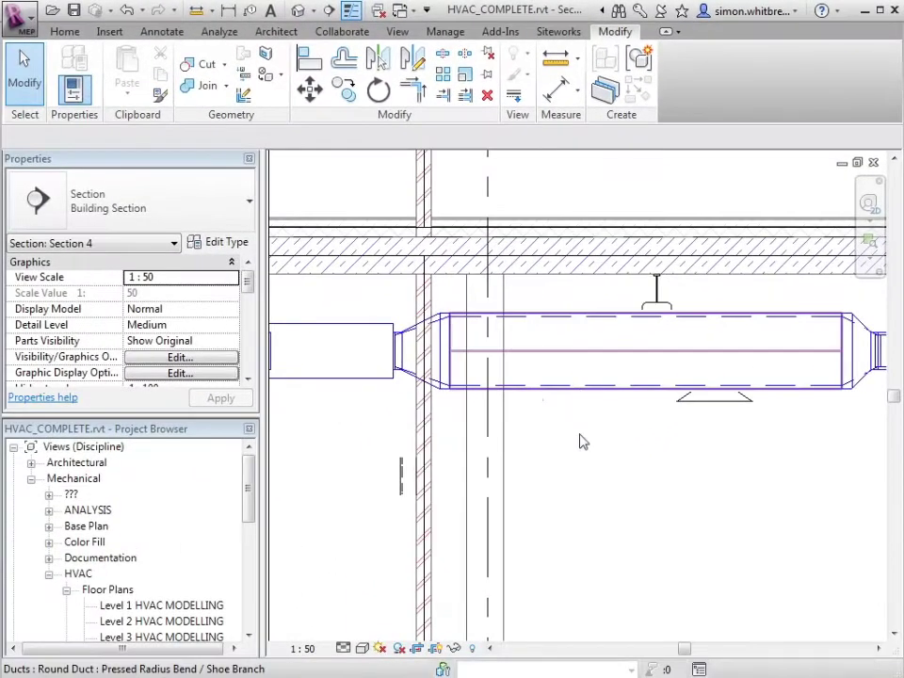
- Remove the lining from the duct in section, confirming the prompt
click(581, 439)
click(697, 84)
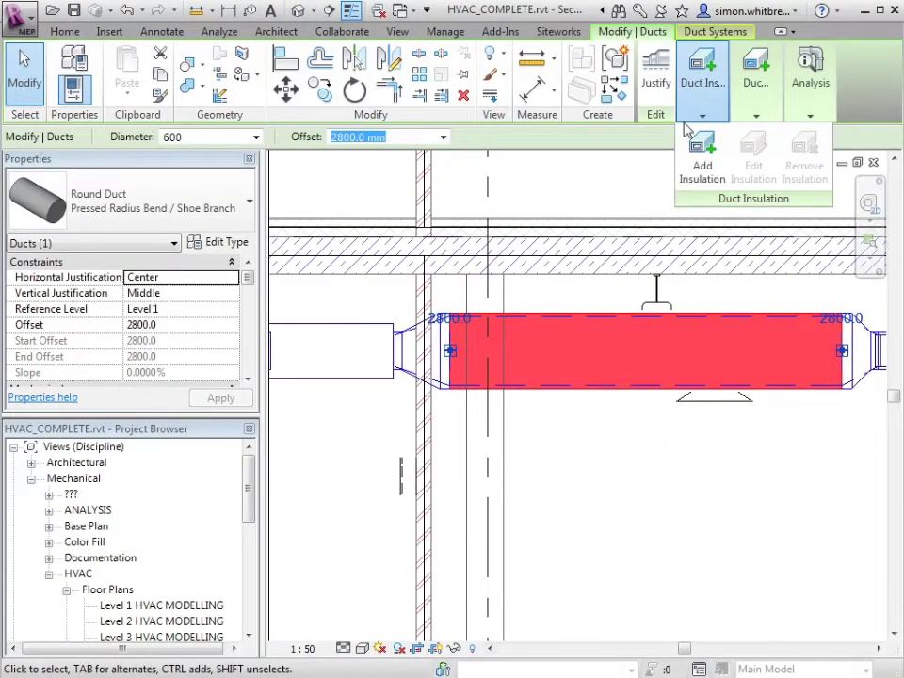
mouse_move(761, 68)
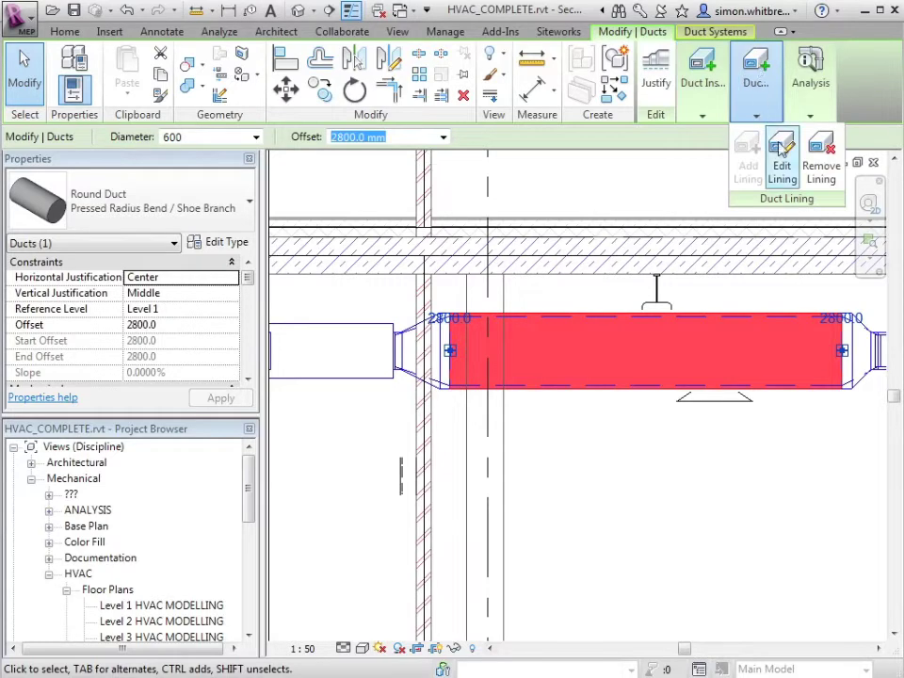
click(817, 153)
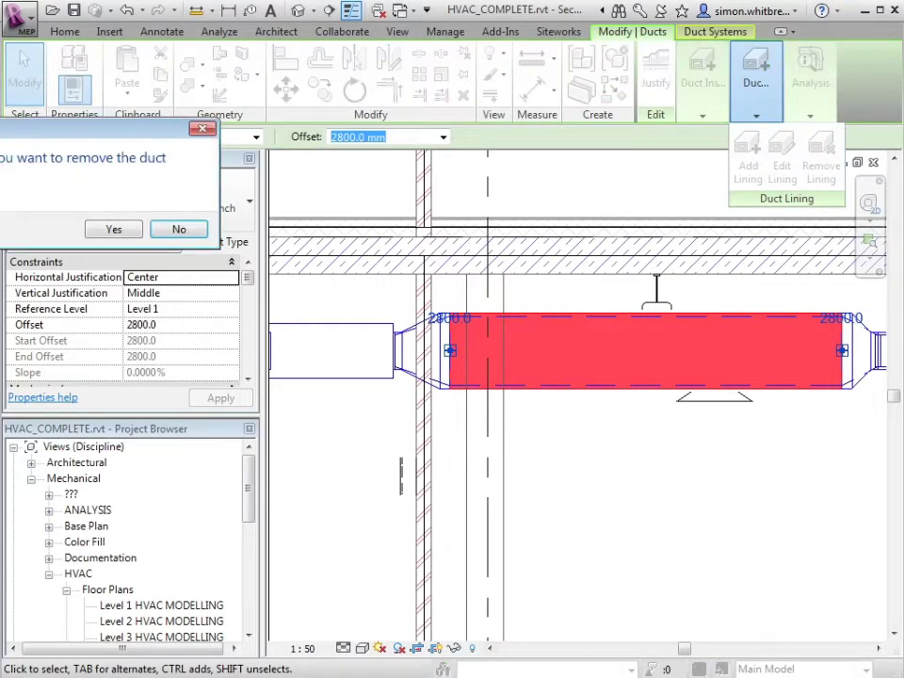
drag(142, 128, 478, 274)
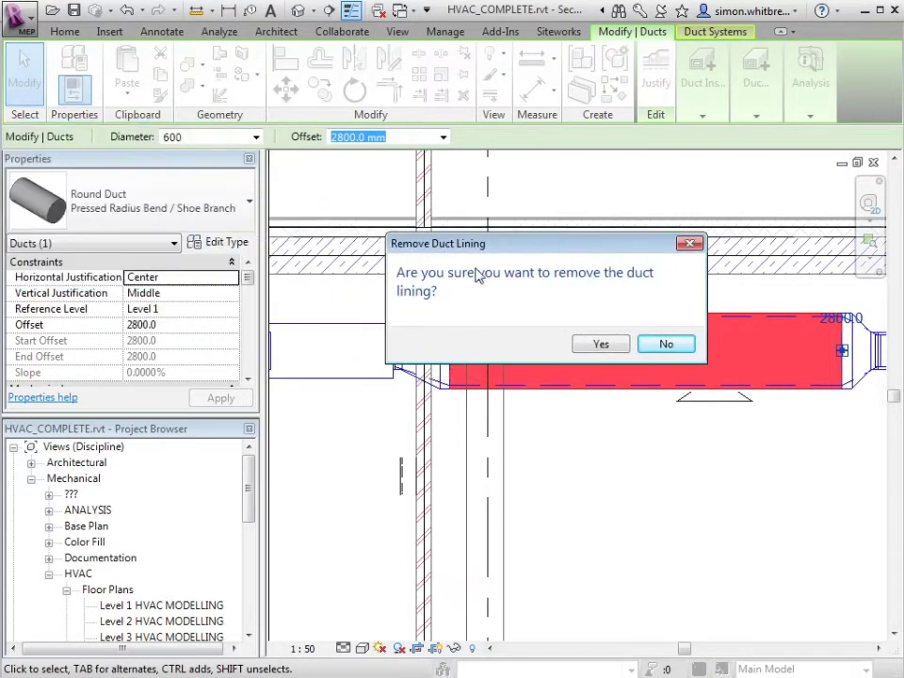
click(604, 344)
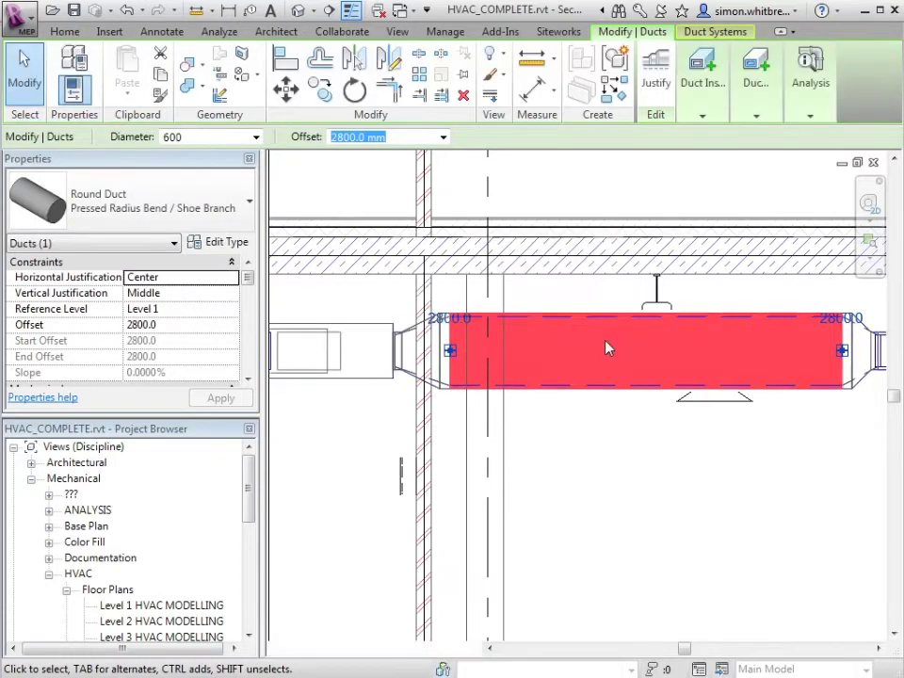
- Change the duct type back to Rectangular Duct: Flanged Radius Bend / Shoe Branch
click(155, 219)
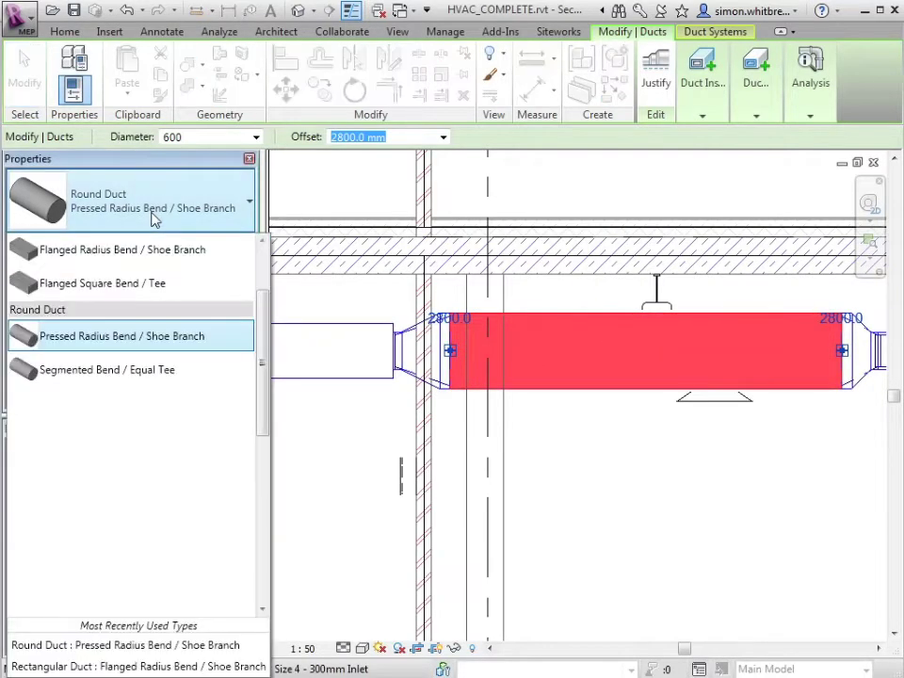
click(106, 253)
click(613, 495)
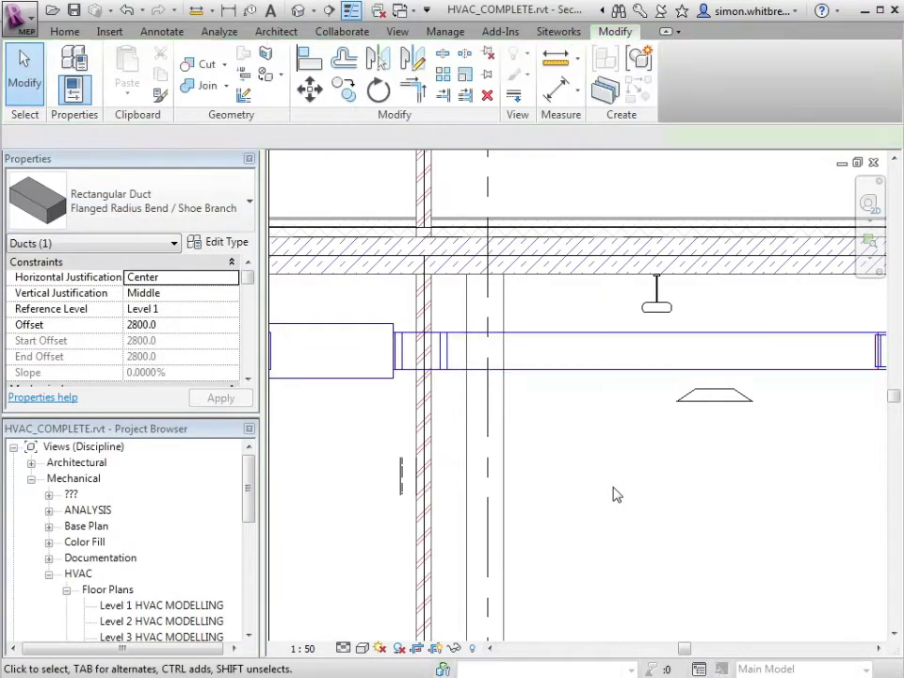
middle_drag(613, 494, 560, 468)
scroll(537, 379, up, 1)
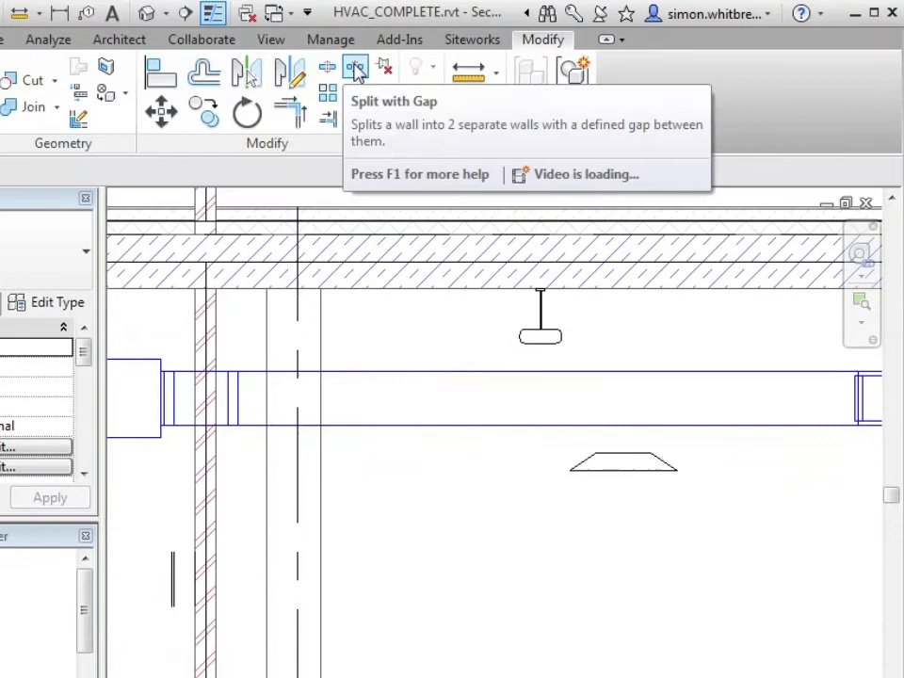
- Split the duct on both sides of the obstruction and delete the middle piece
click(325, 68)
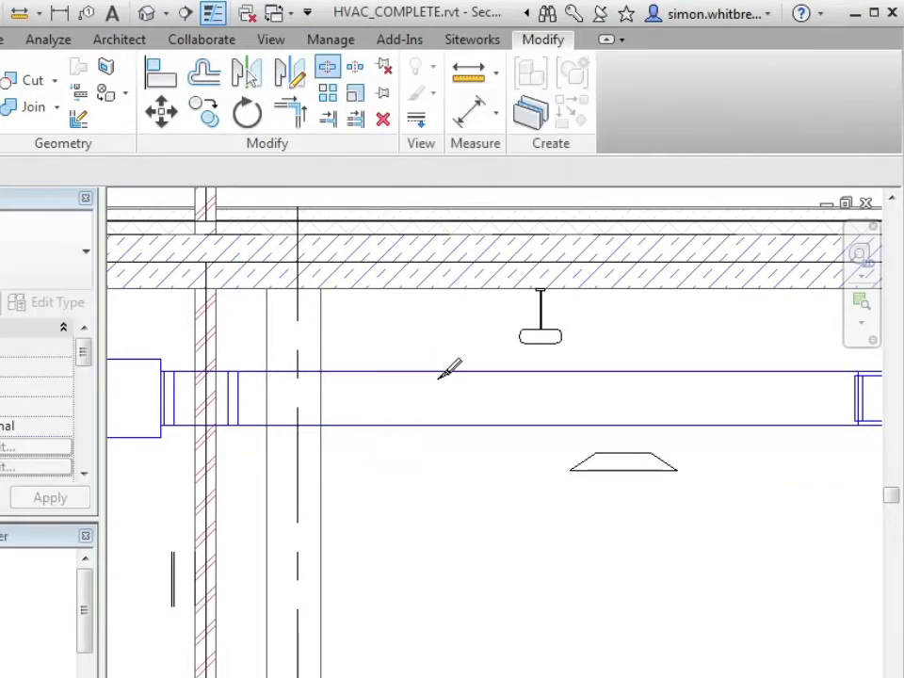
click(435, 375)
click(663, 376)
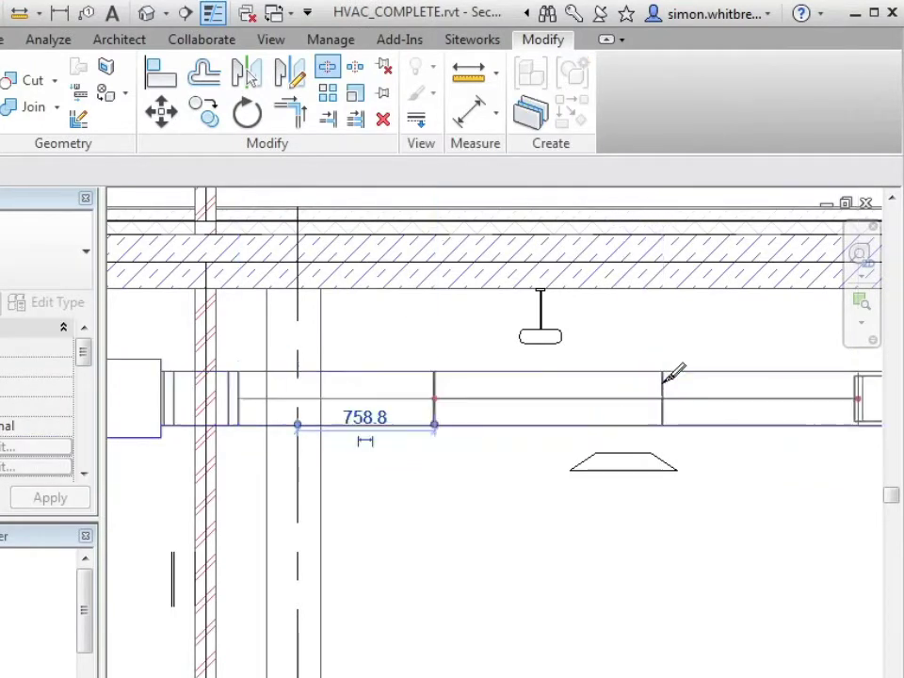
key(Escape)
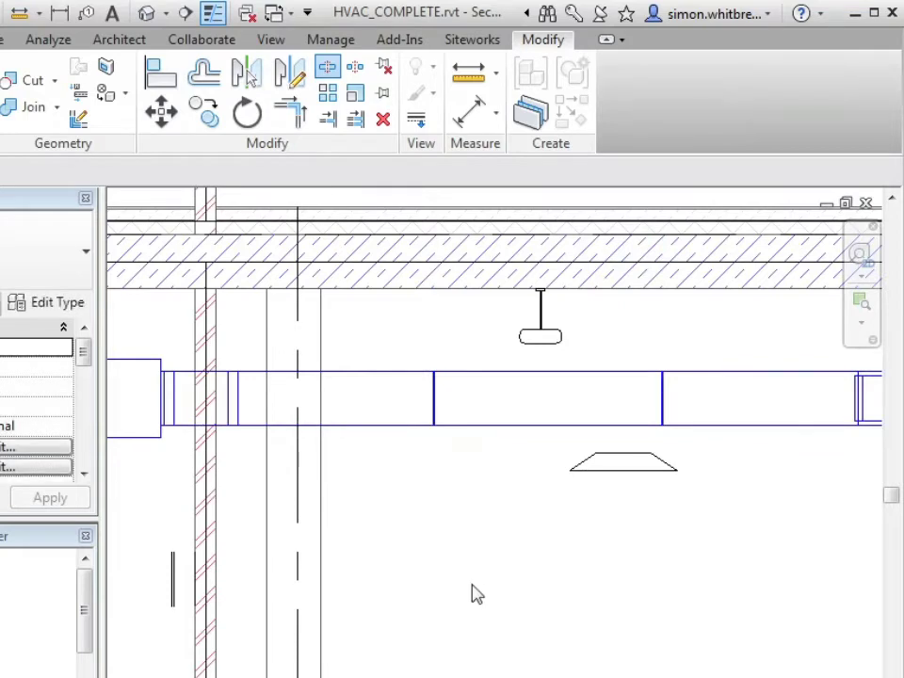
drag(412, 442, 700, 374)
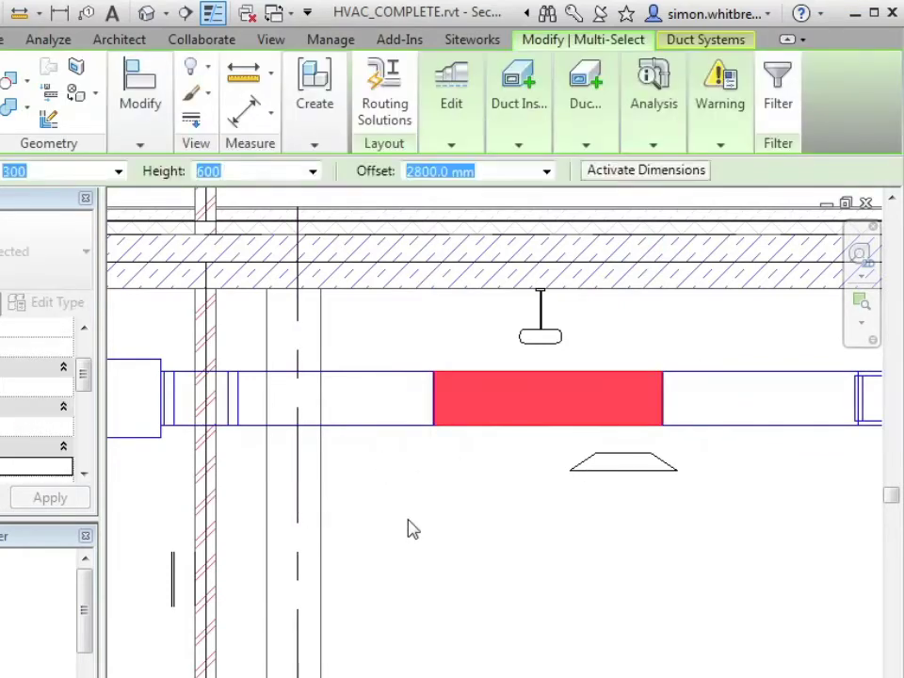
key(Delete)
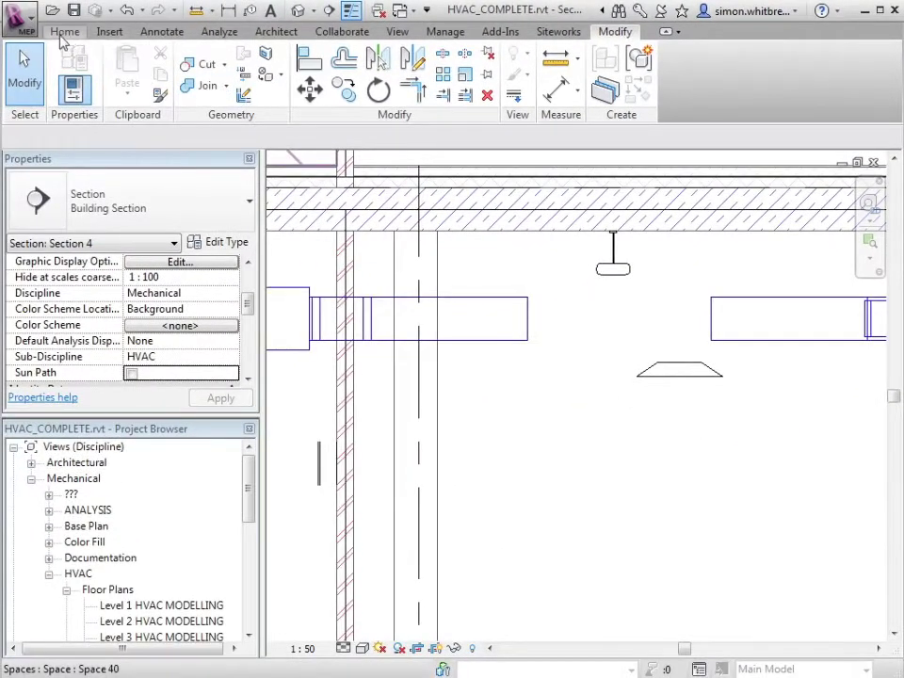
- Draw a 300 x 600 duct from the left cut end, dropping 45° and running horizontally under the obstruction to the right duct
click(64, 32)
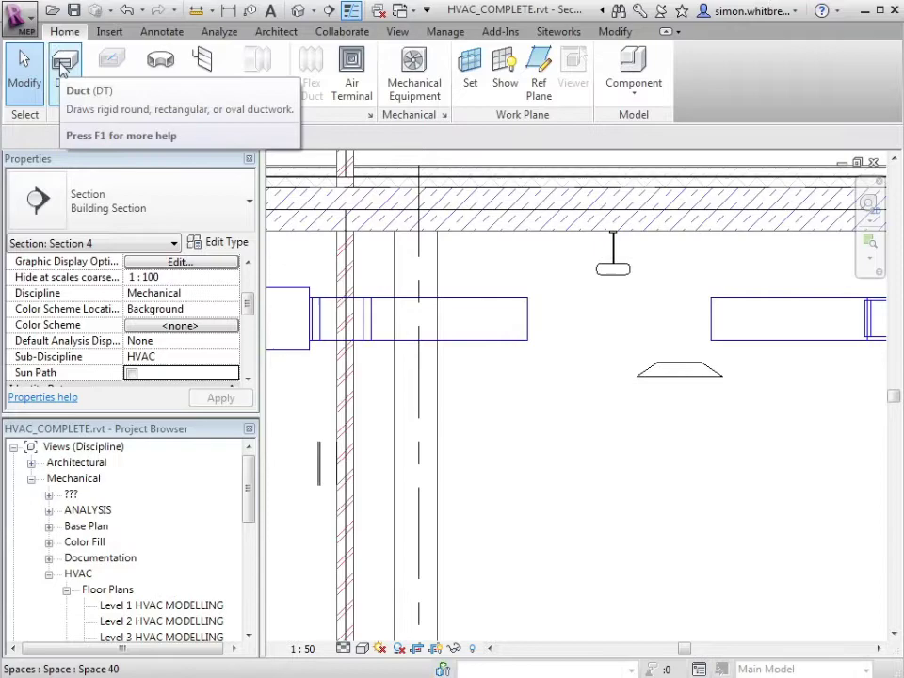
click(63, 66)
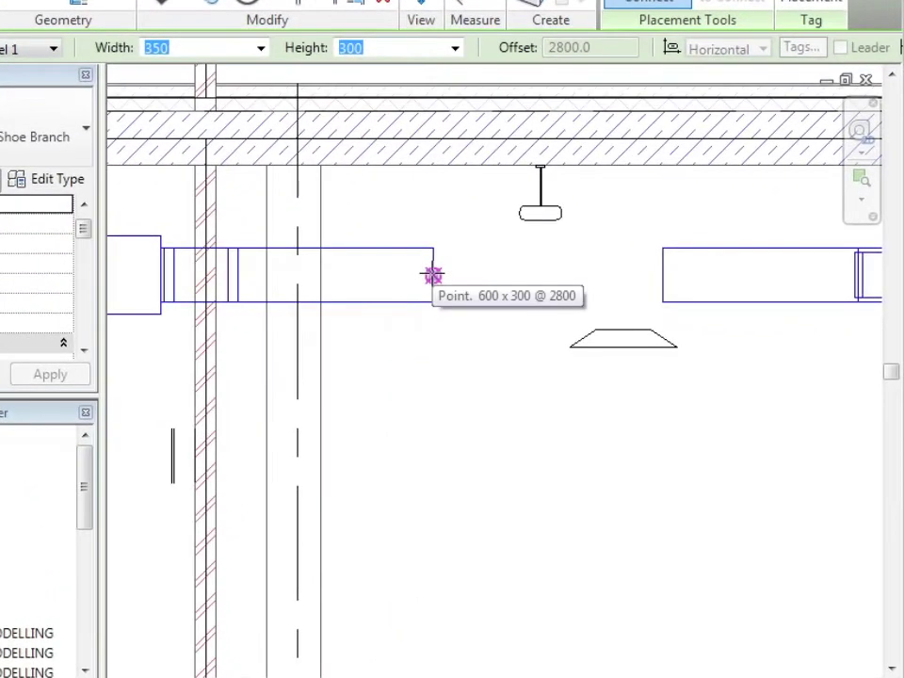
click(526, 320)
text(300)
key(Tab)
text(600)
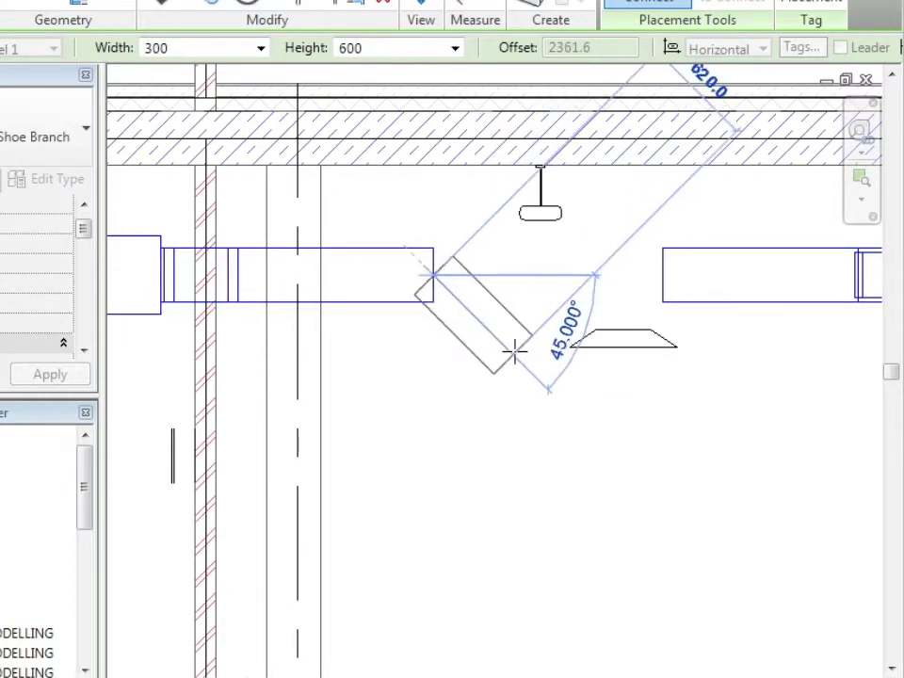
click(515, 352)
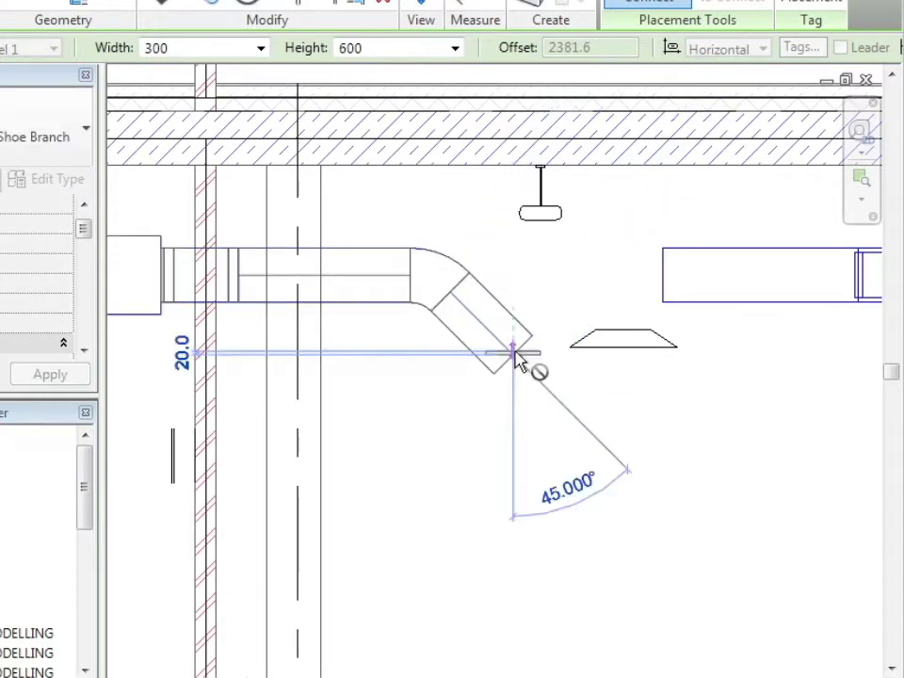
click(597, 354)
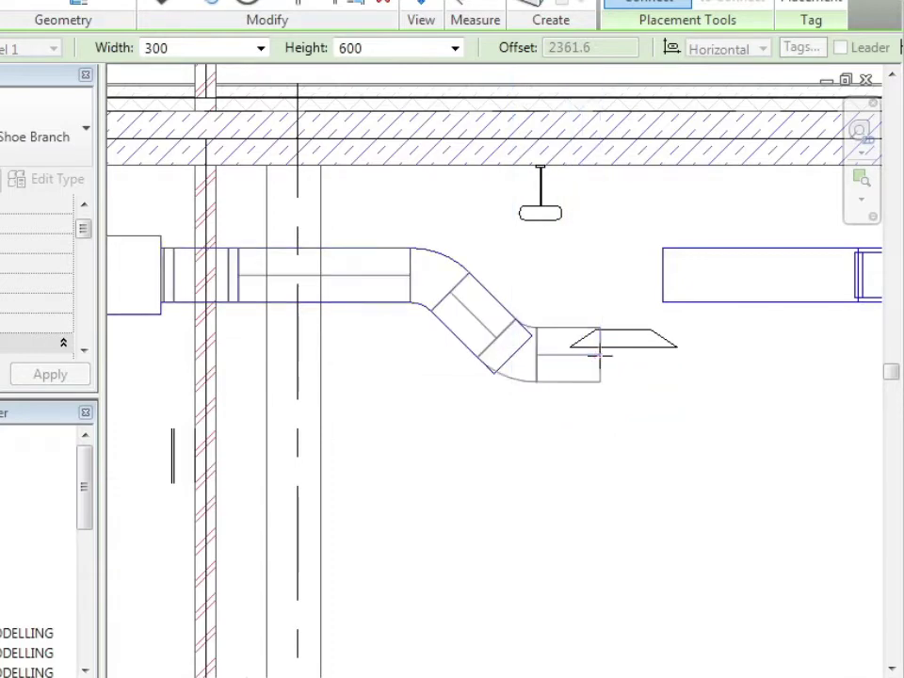
click(688, 272)
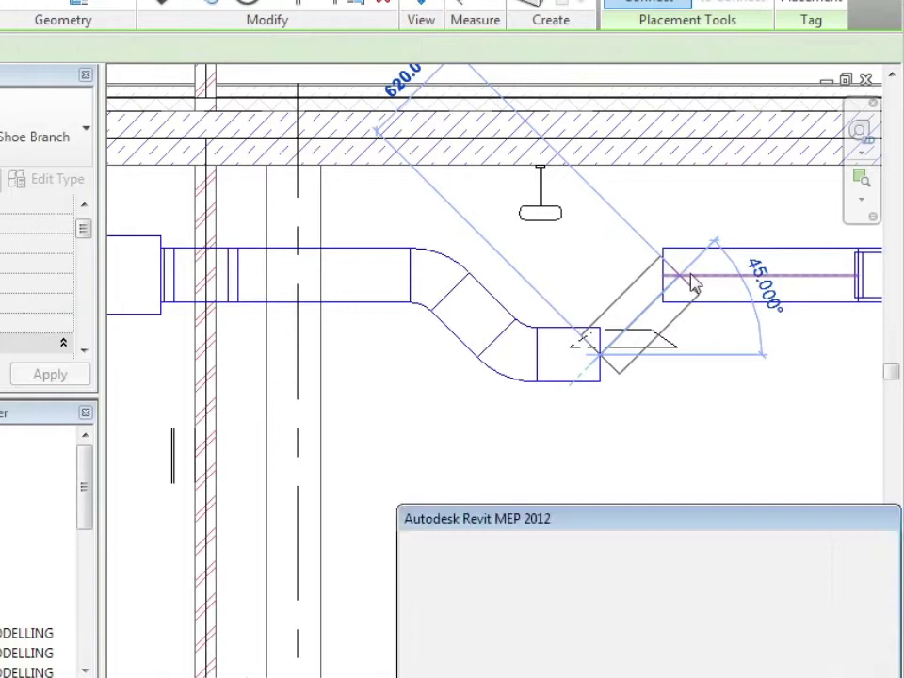
- Cancel the rejected connection and draw a 45° duct rising from the lowered run's end
drag(486, 527, 333, 436)
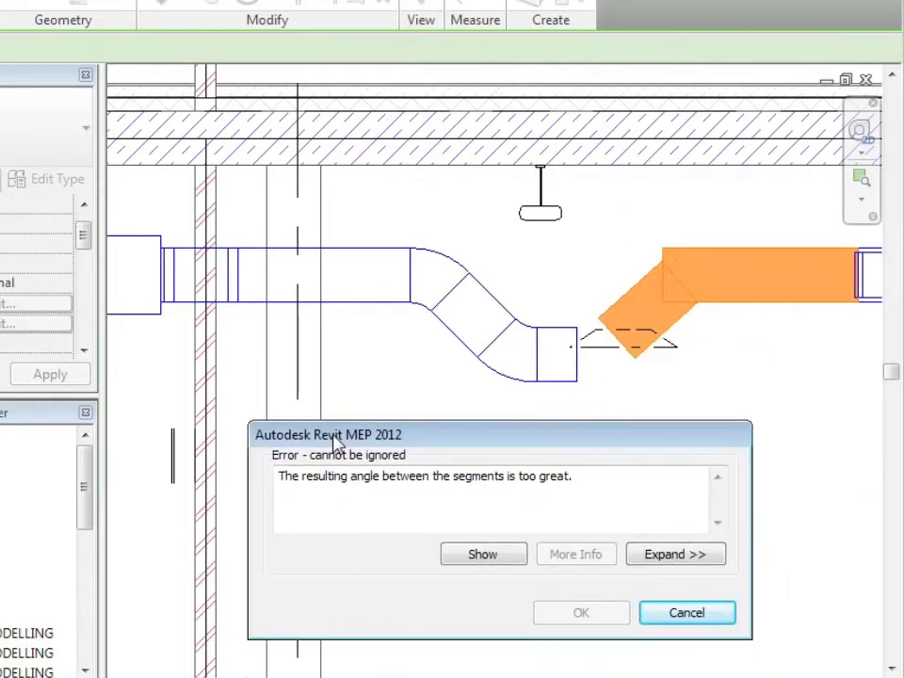
click(685, 614)
click(600, 354)
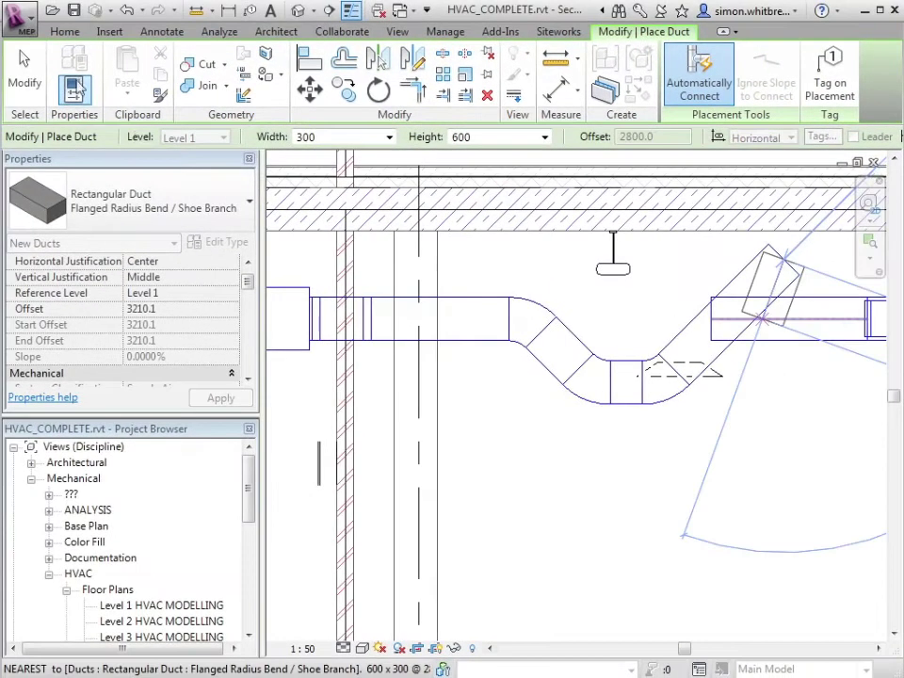
click(756, 200)
key(Escape)
key(Escape)
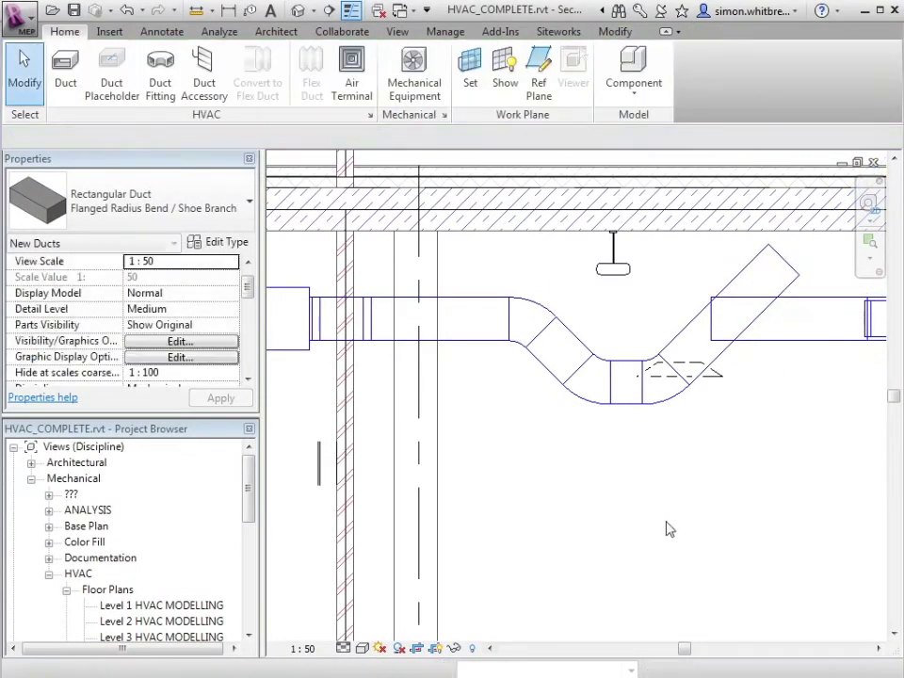
- Join the diagonal duct to the right-hand duct using Trim/Extend to Corner
click(614, 31)
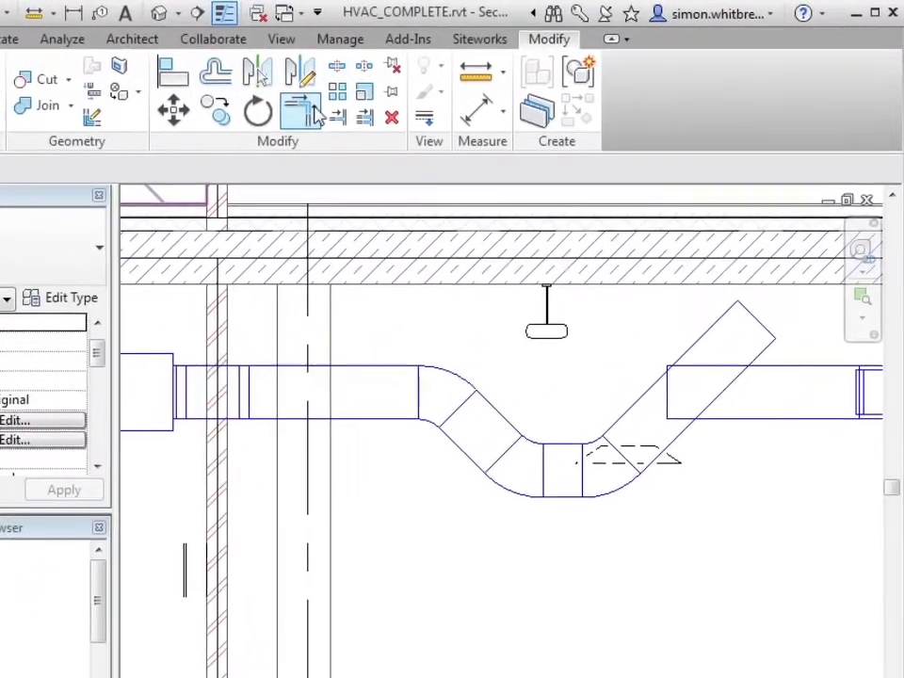
click(294, 113)
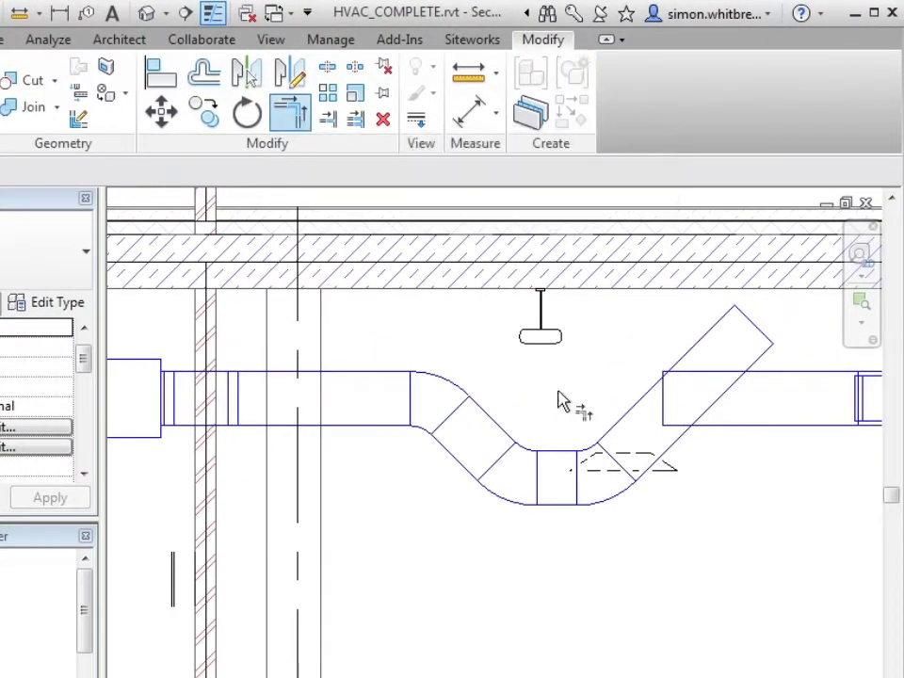
click(682, 454)
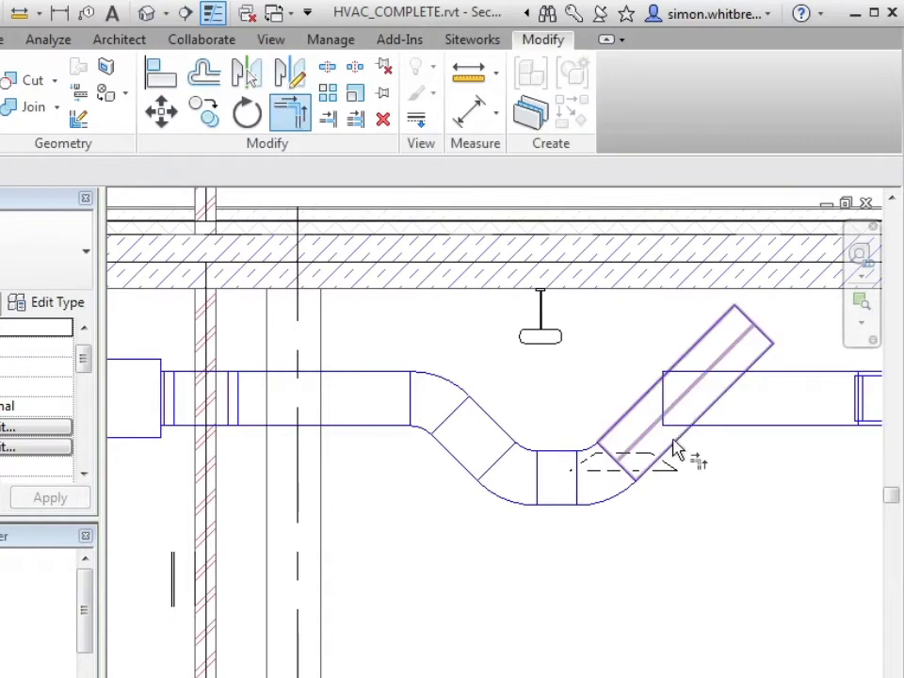
click(740, 447)
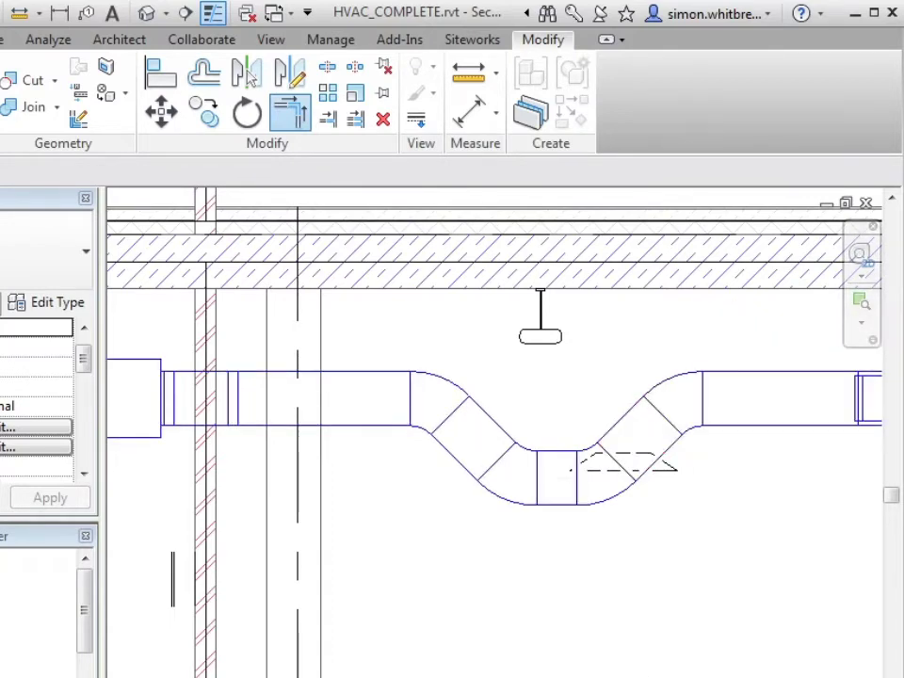
- In the Level 1 HVAC MODELLING plan, delete and restore the duct elbow, then turn off Thin Lines
double_click(0, 677)
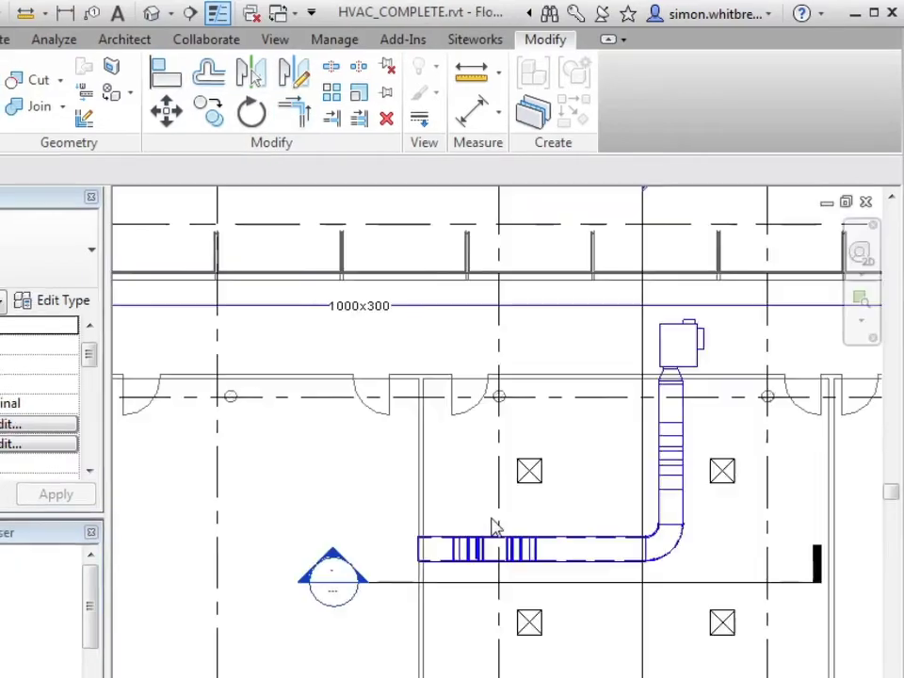
scroll(725, 458, up, 3)
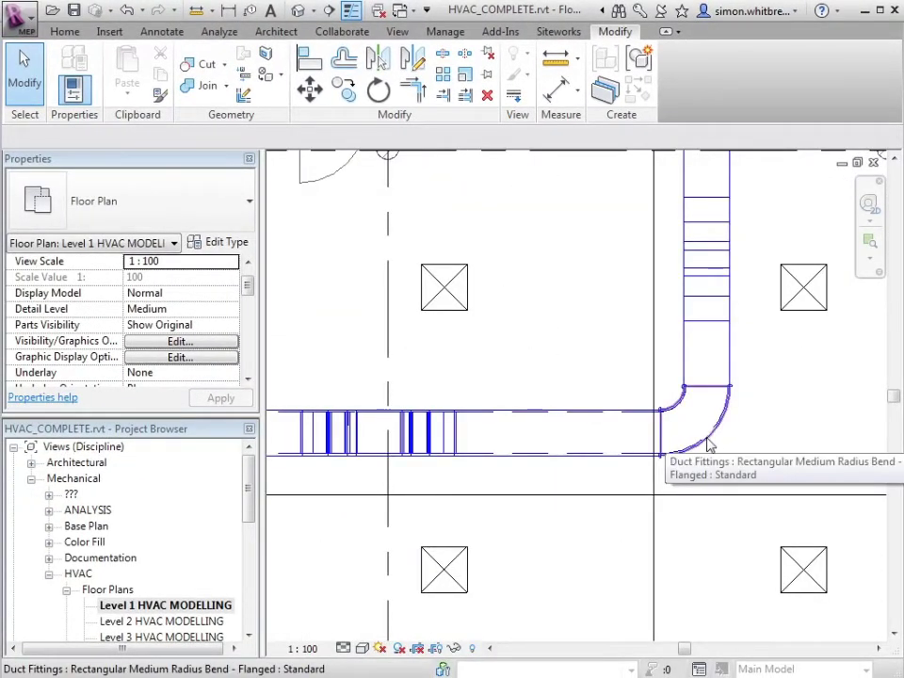
click(706, 443)
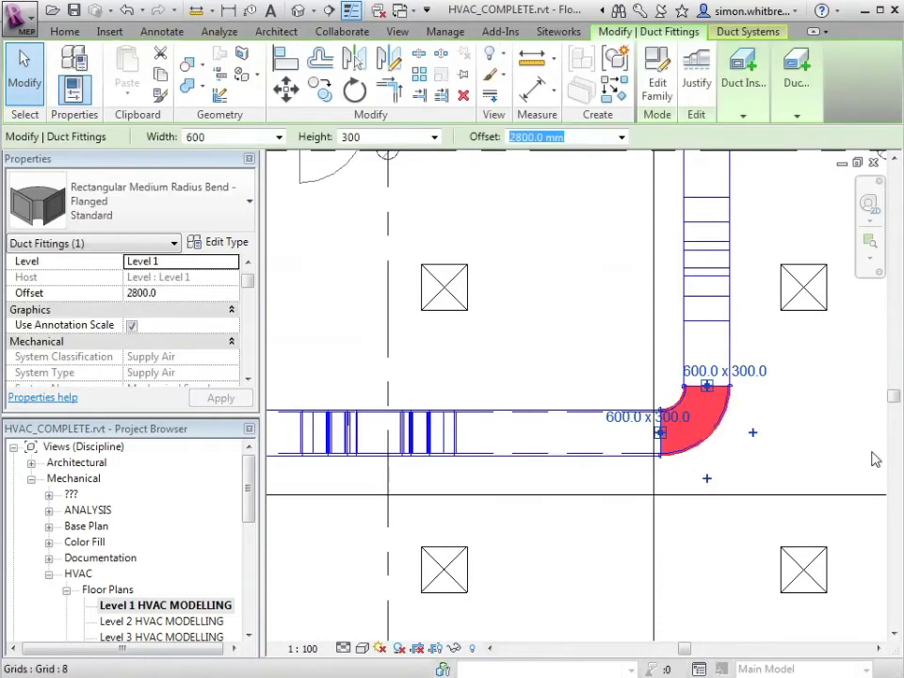
scroll(749, 480, up, 2)
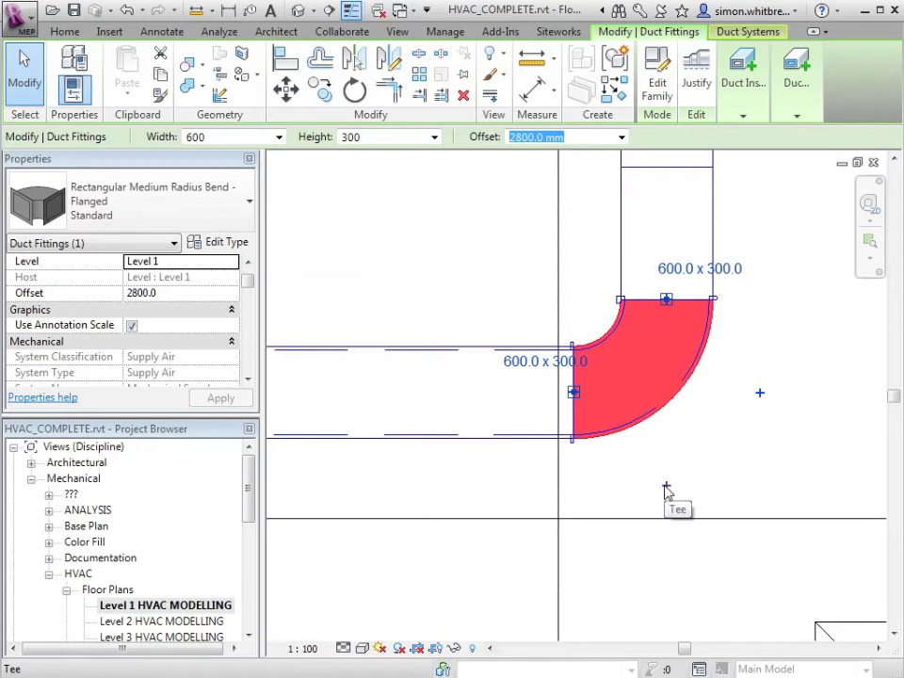
key(Delete)
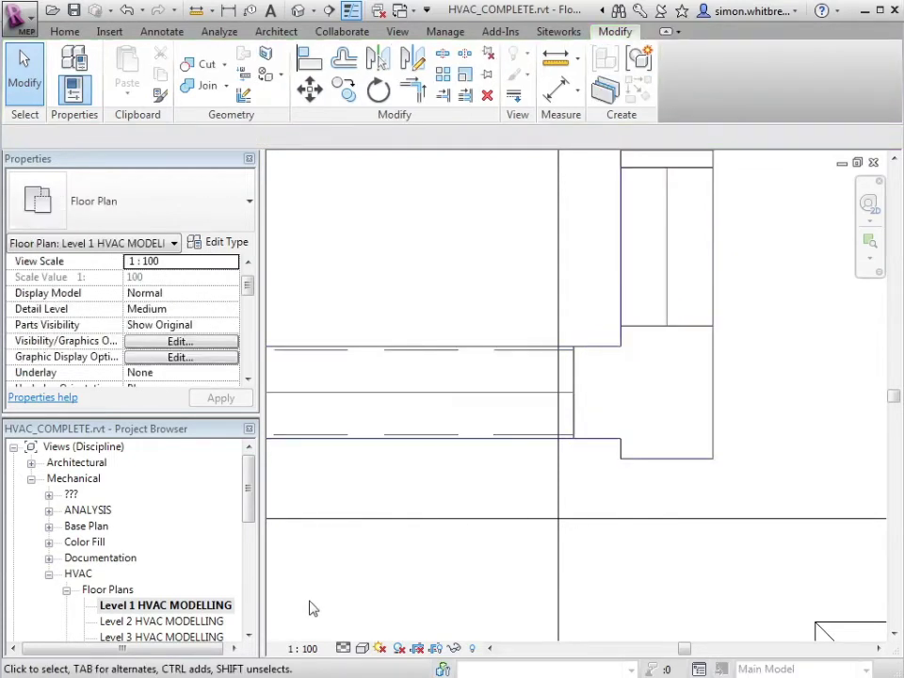
scroll(374, 246, down, 3)
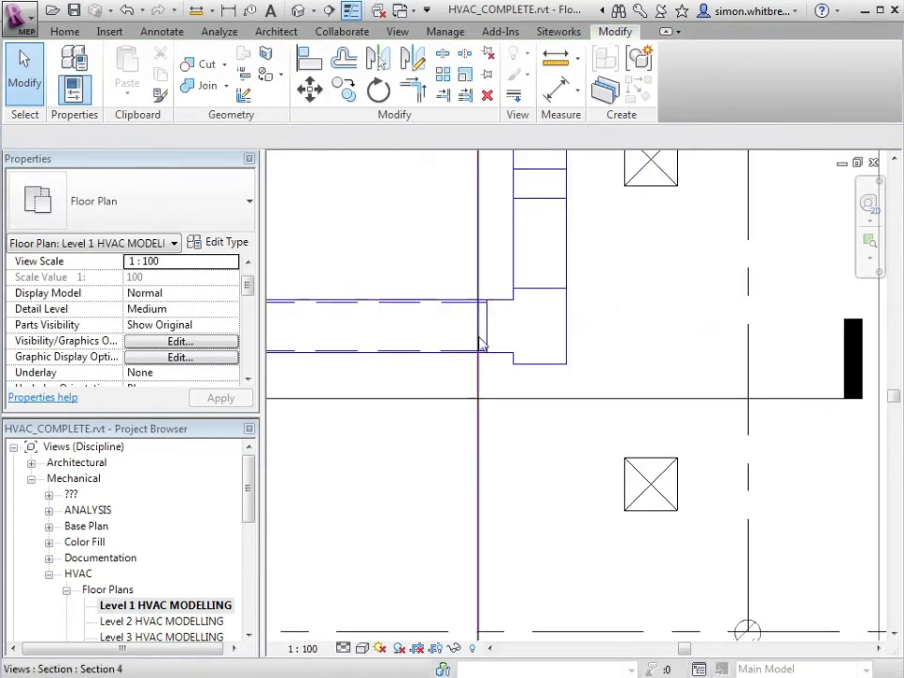
key(ctrl+z)
scroll(488, 354, up, 3)
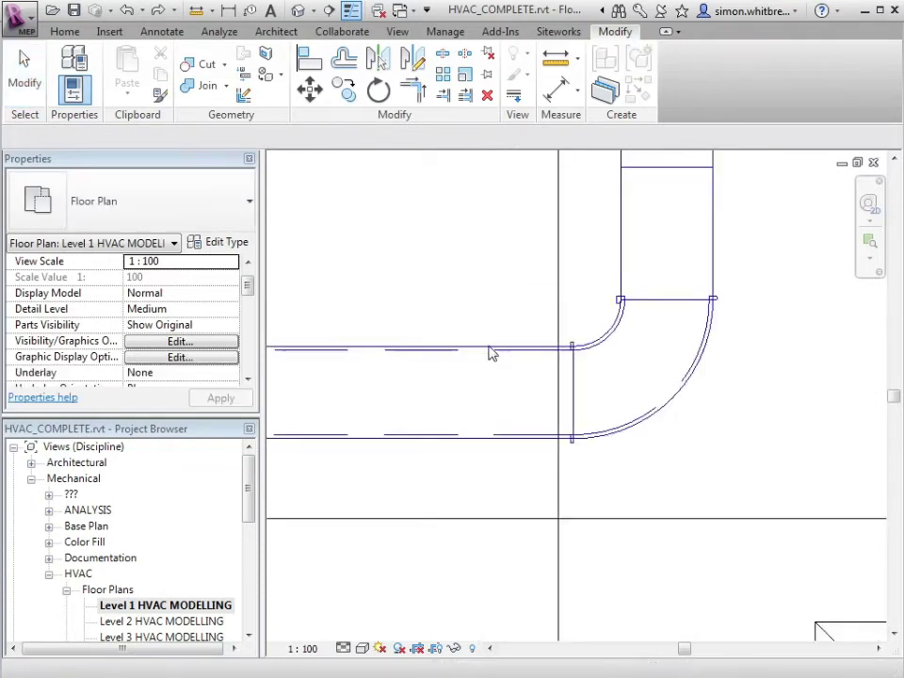
scroll(396, 271, down, 3)
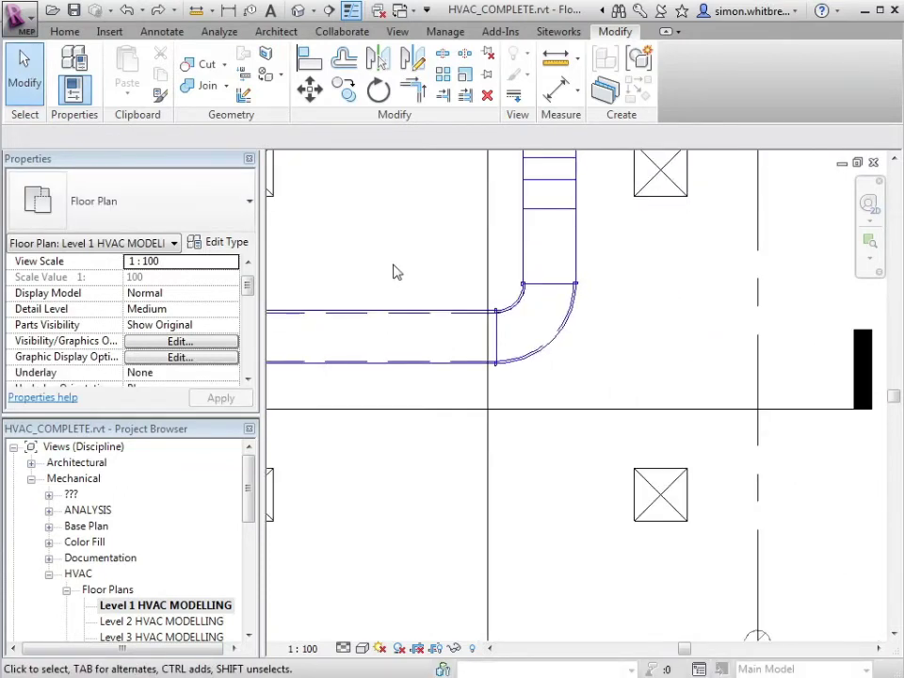
click(352, 11)
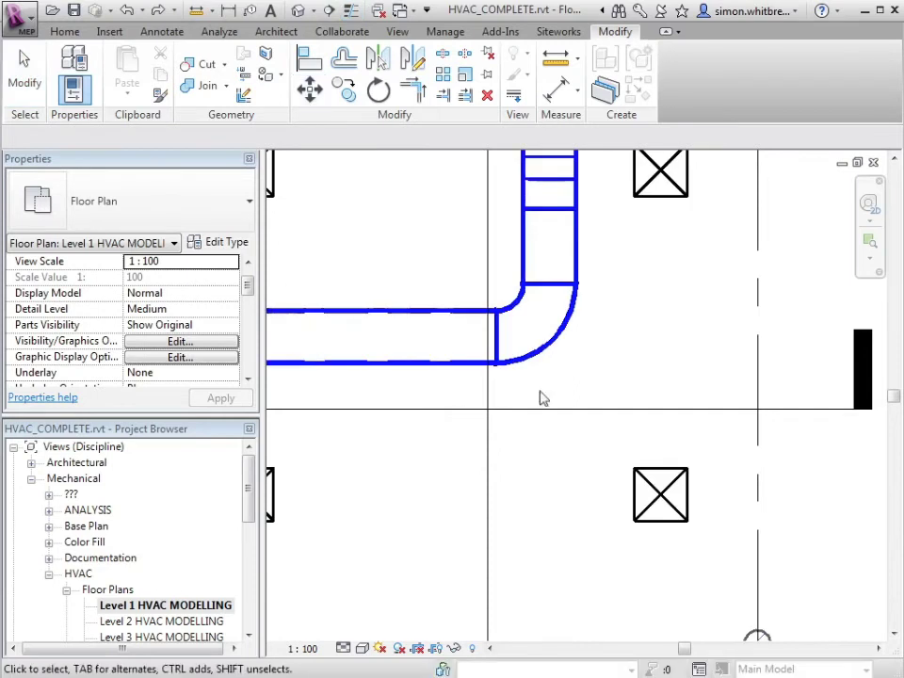
- Convert the plan duct elbow into a Rectangular Square Tee via its Tee grip
click(559, 337)
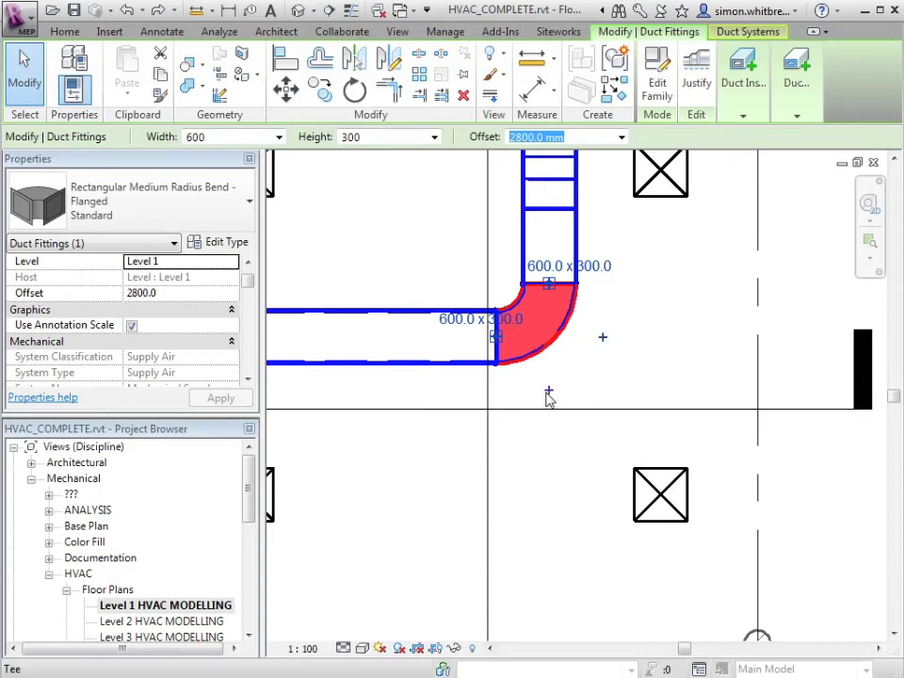
click(603, 339)
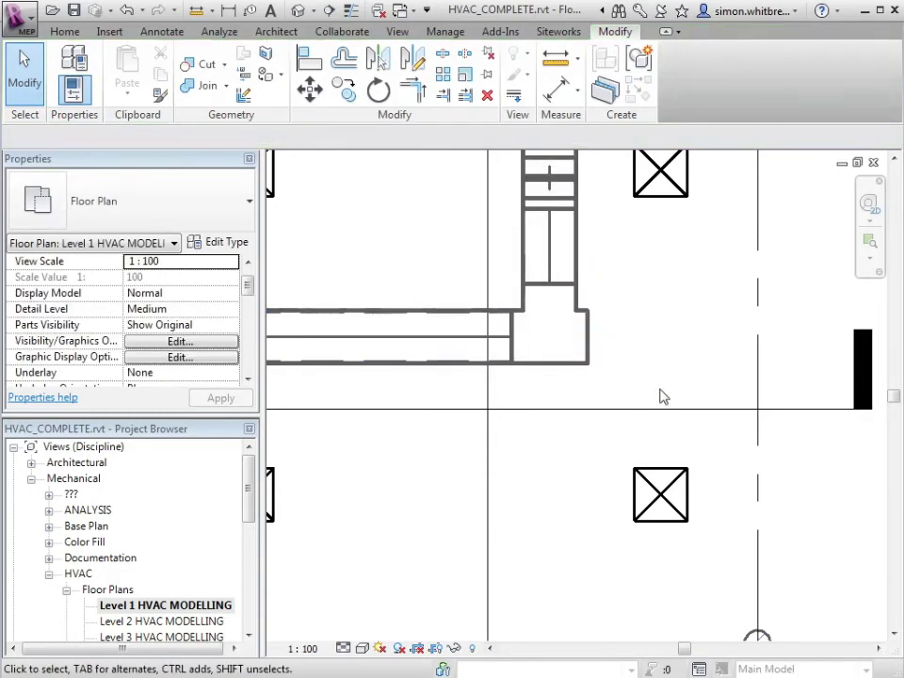
click(572, 370)
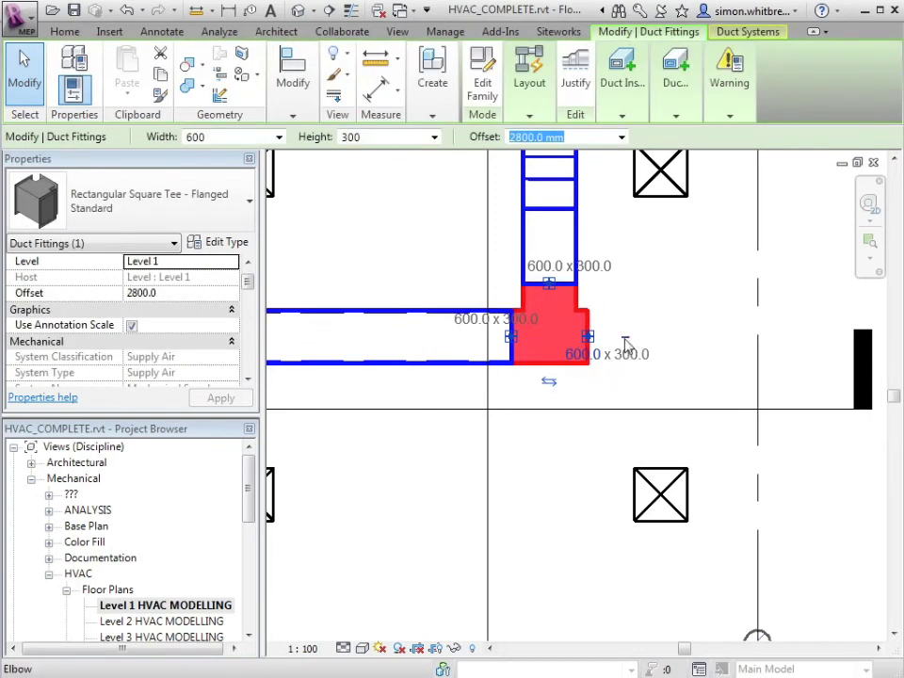